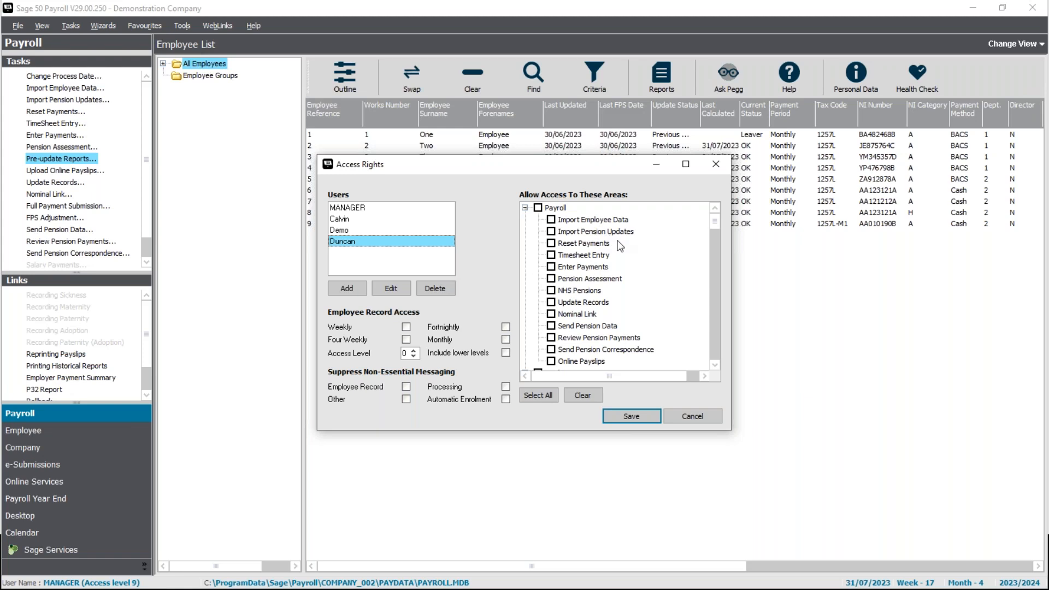
{"action": "left_click", "coordinate": [538, 207]}
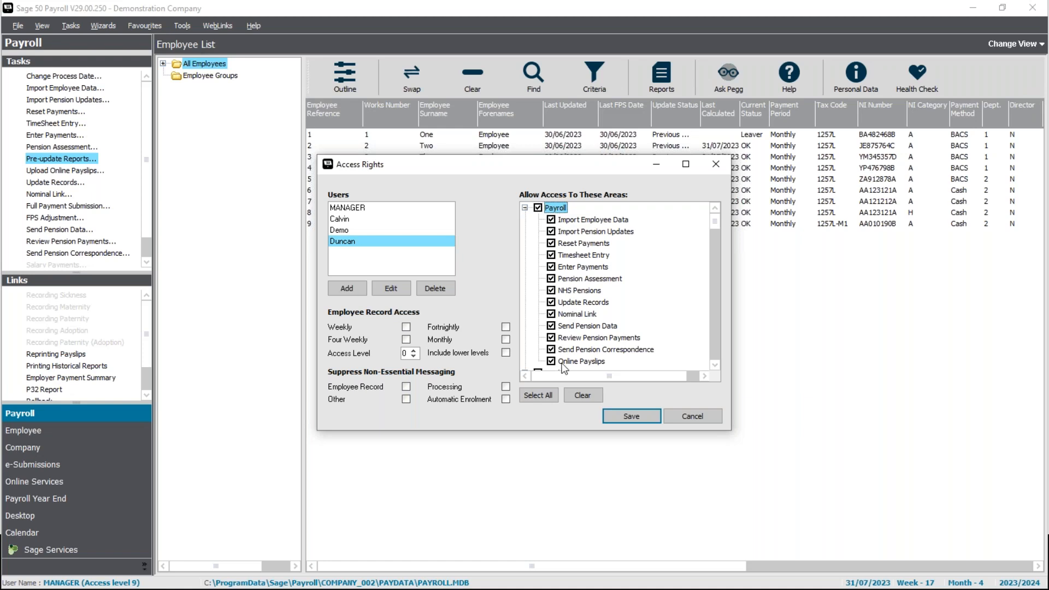
{"action": "left_click", "coordinate": [537, 208]}
{"action": "left_click", "coordinate": [551, 219]}
{"action": "left_click", "coordinate": [550, 231]}
{"action": "left_click", "coordinate": [551, 290]}
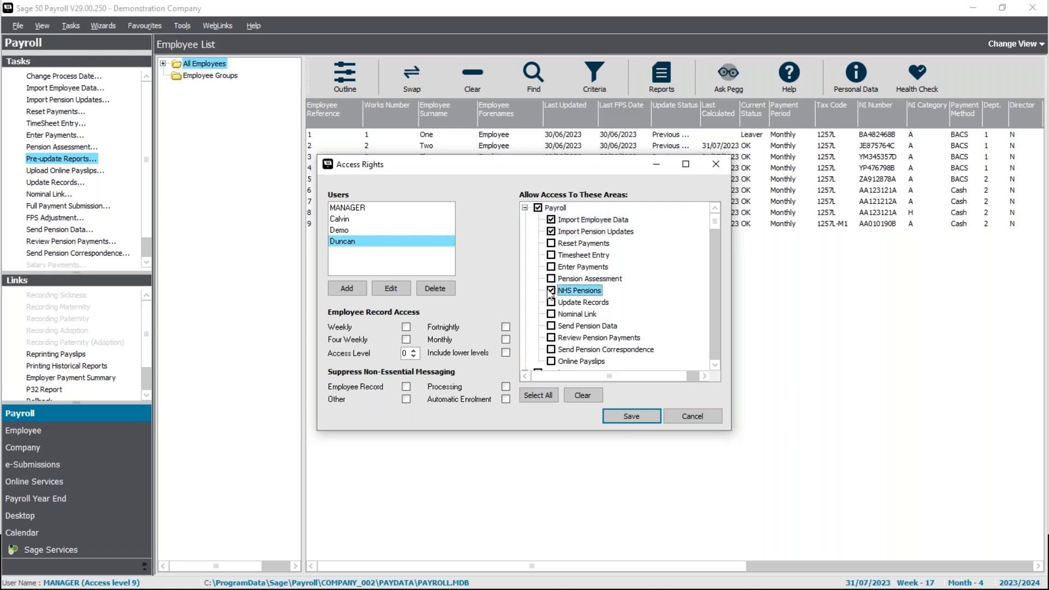
{"action": "left_click", "coordinate": [550, 313]}
Allow all Payroll areas for the selected user except Update Records, Nominal Link, Send Pension Data and Send Pension Correspondence
{"action": "left_click", "coordinate": [537, 208]}
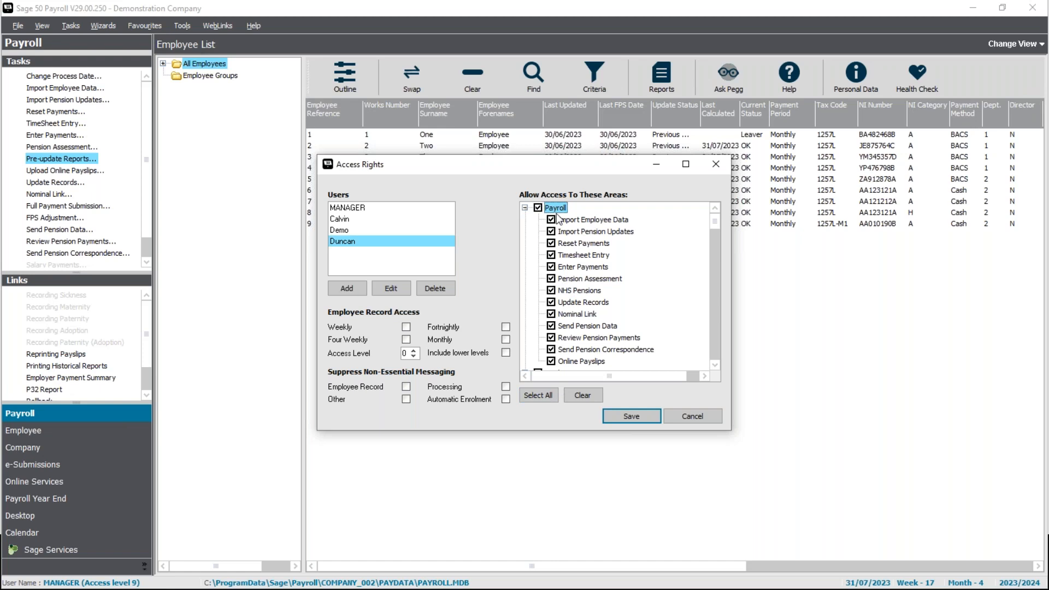
{"action": "left_click", "coordinate": [552, 303]}
{"action": "left_click", "coordinate": [552, 314]}
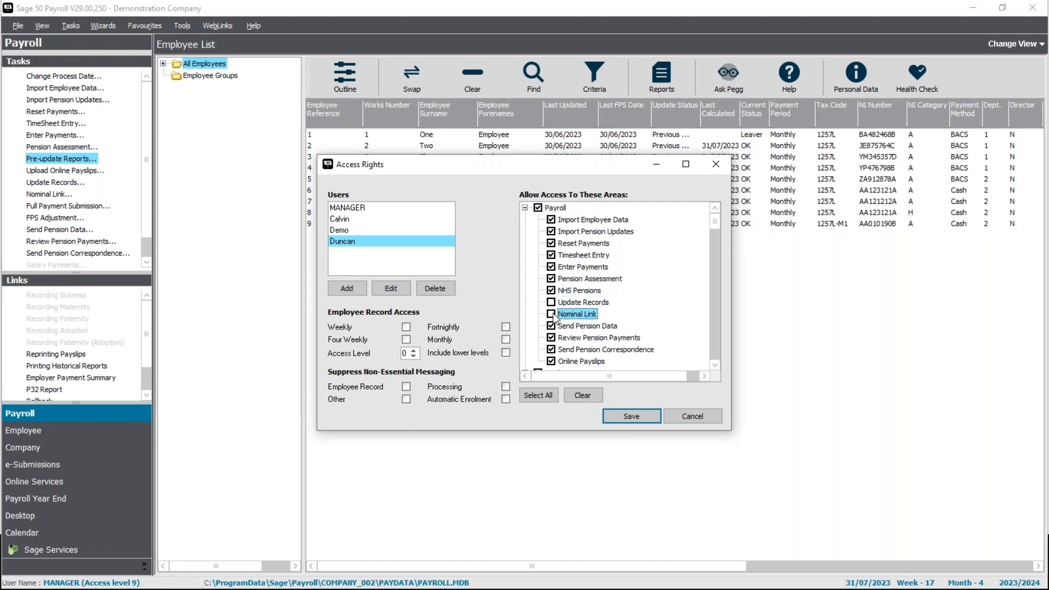
{"action": "left_click", "coordinate": [551, 326]}
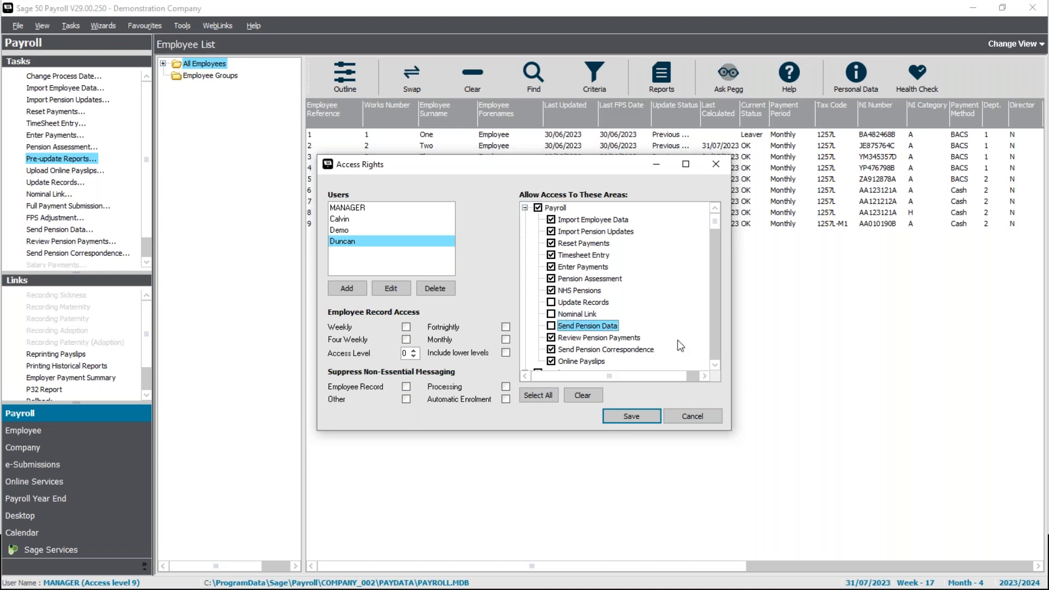
{"action": "left_click", "coordinate": [551, 350]}
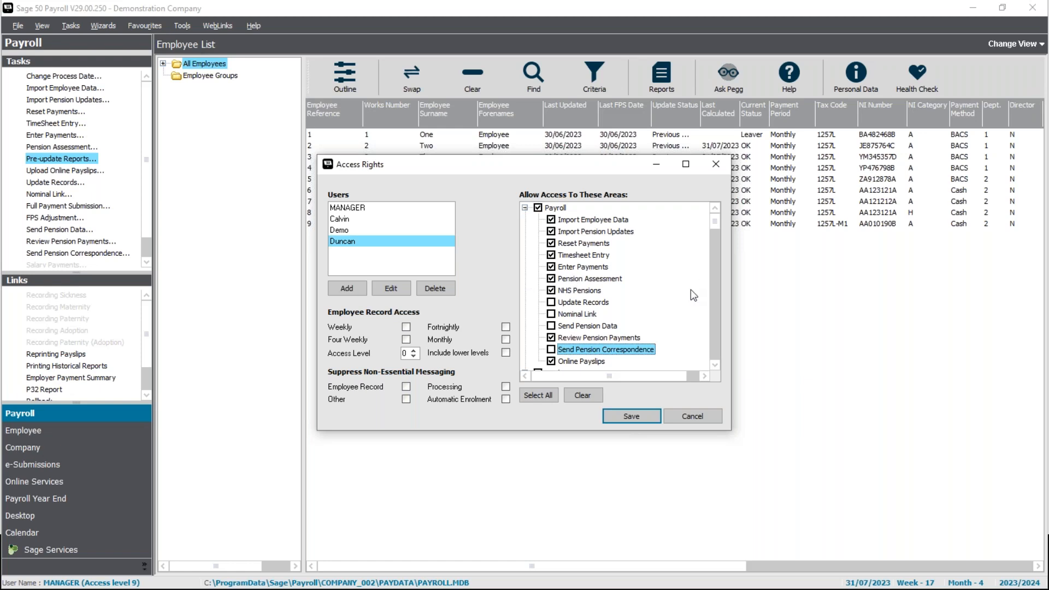
Allow access to the whole Employee Record, Employee Wizard and Quick Employee in the Employee area
{"action": "left_click", "coordinate": [525, 208]}
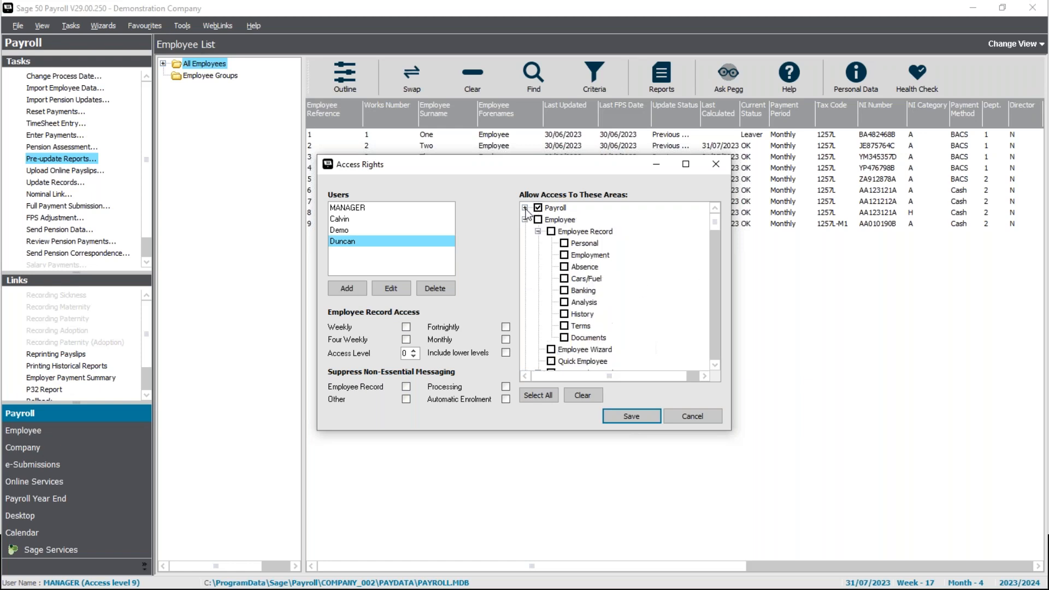
{"action": "left_click", "coordinate": [552, 231]}
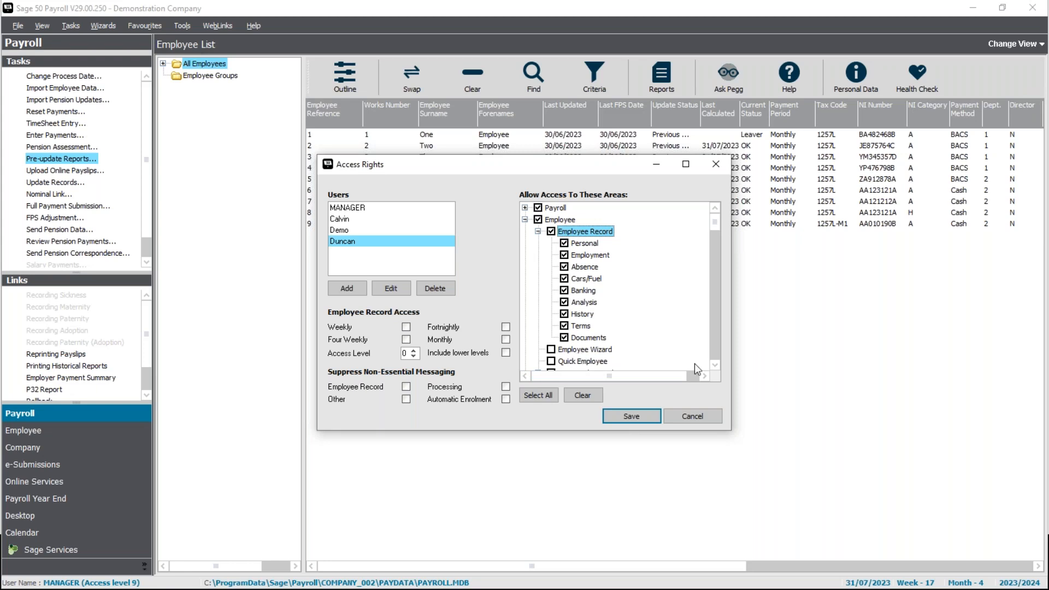
{"action": "left_click", "coordinate": [714, 364]}
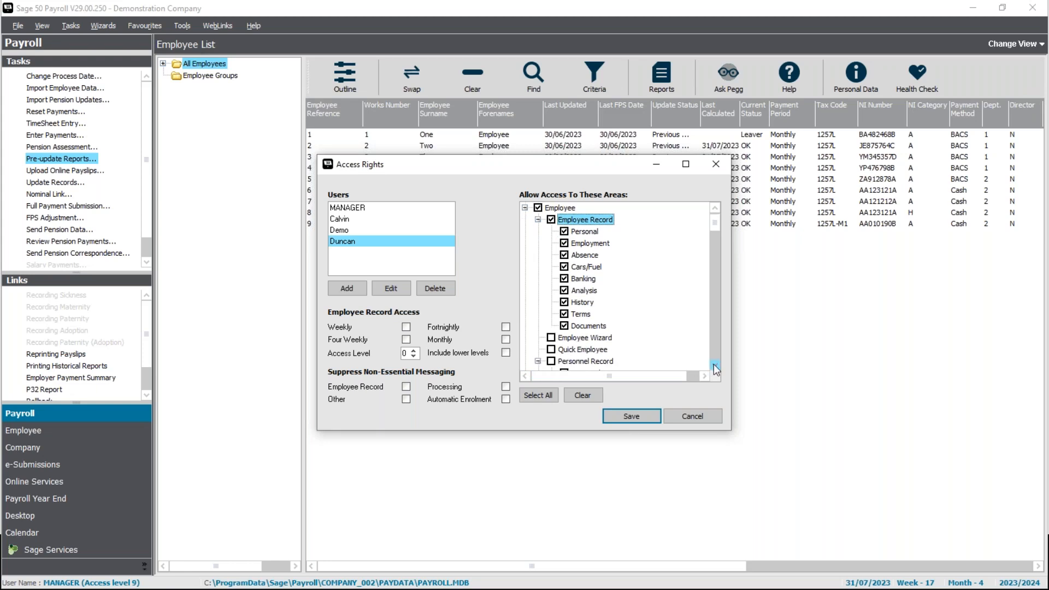
{"action": "left_click", "coordinate": [550, 349]}
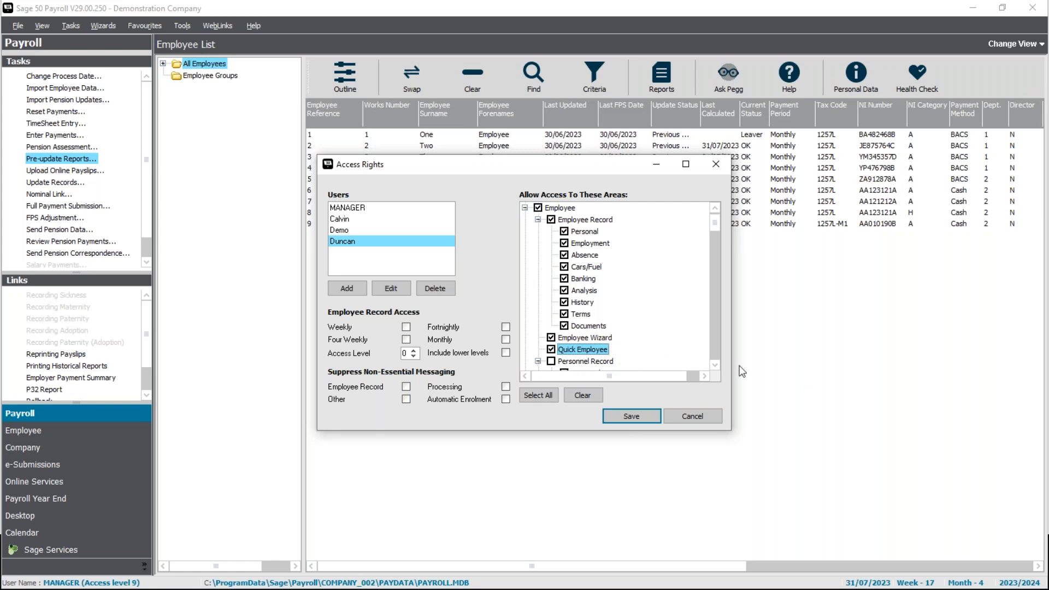
Allow access to YTD Values, P45/P46 Information, Leaver and Statement of Employment in the Employee area
{"action": "left_click", "coordinate": [715, 365]}
{"action": "left_click", "coordinate": [539, 349]}
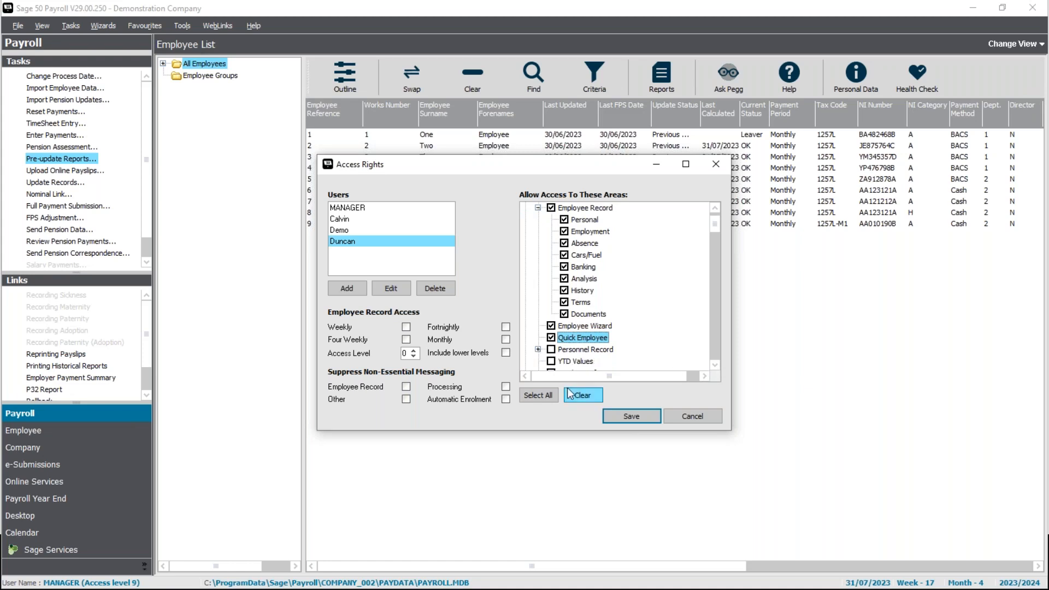
{"action": "left_click", "coordinate": [716, 208]}
{"action": "left_click", "coordinate": [715, 208]}
{"action": "left_click", "coordinate": [538, 232]}
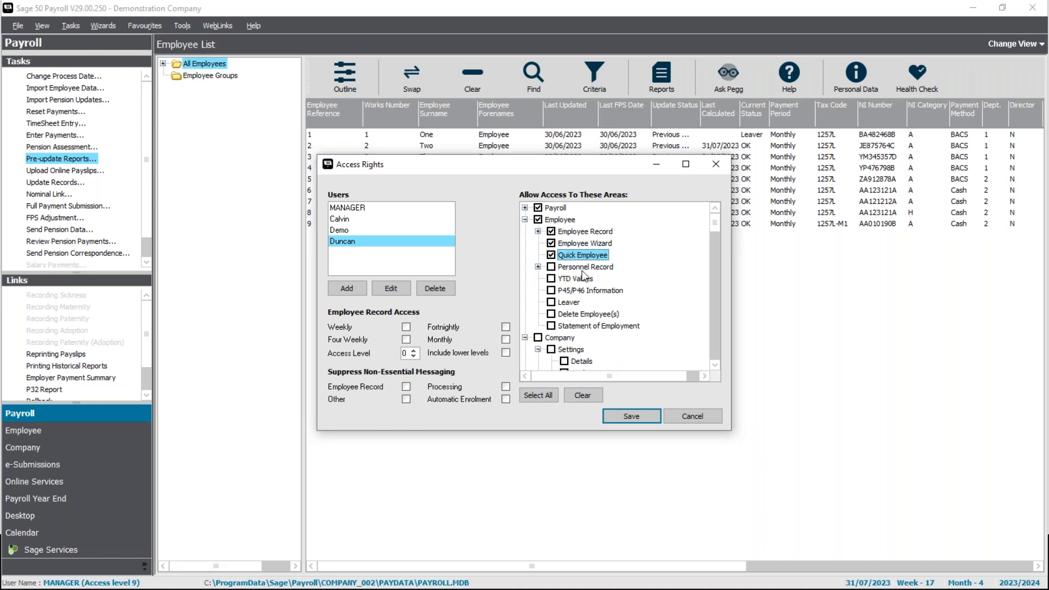
{"action": "left_click", "coordinate": [557, 280]}
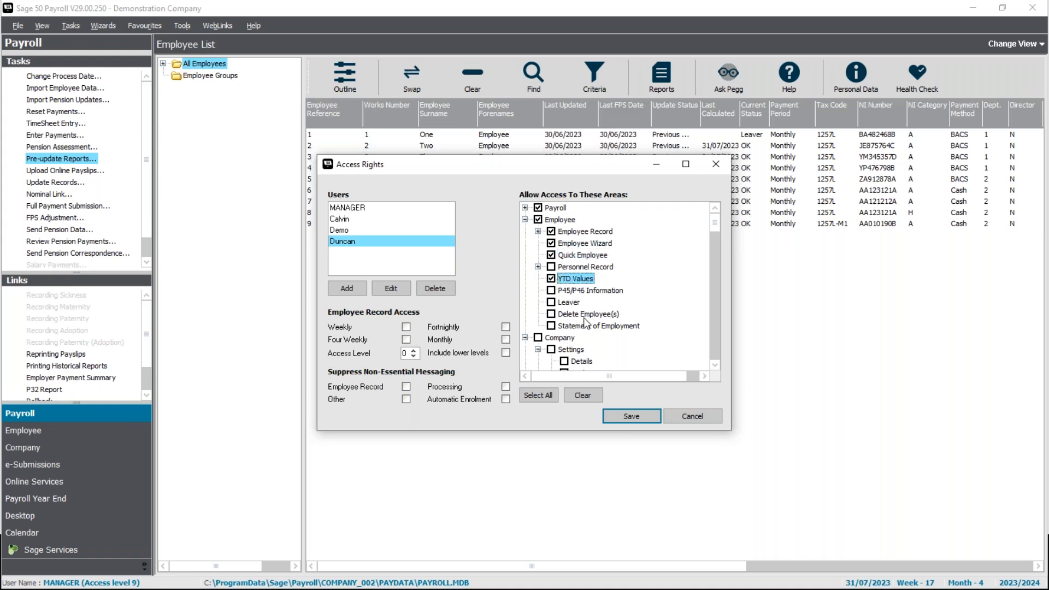
{"action": "left_click", "coordinate": [557, 290]}
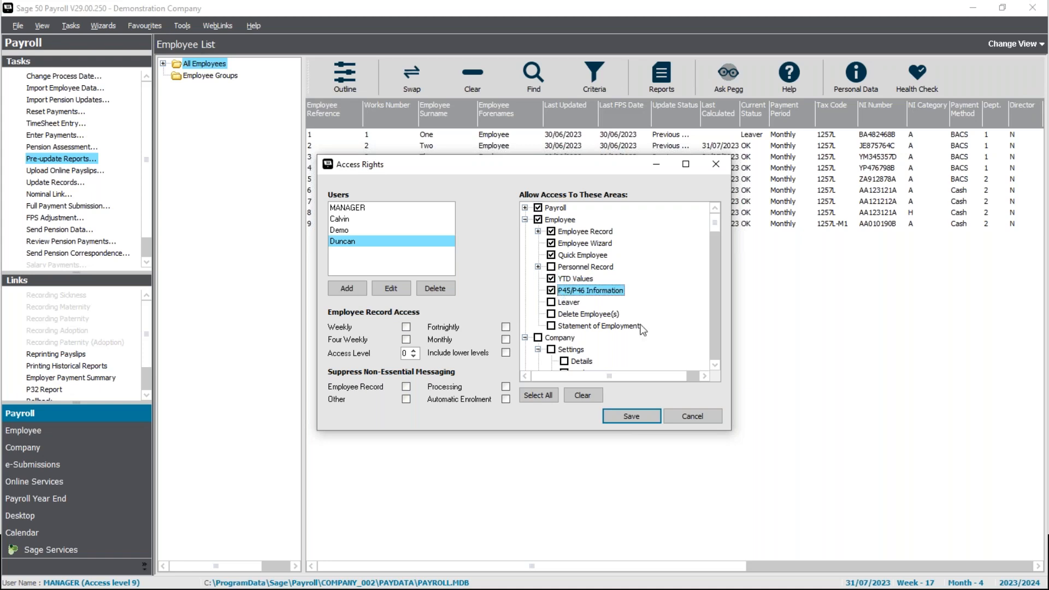
{"action": "left_click", "coordinate": [561, 305]}
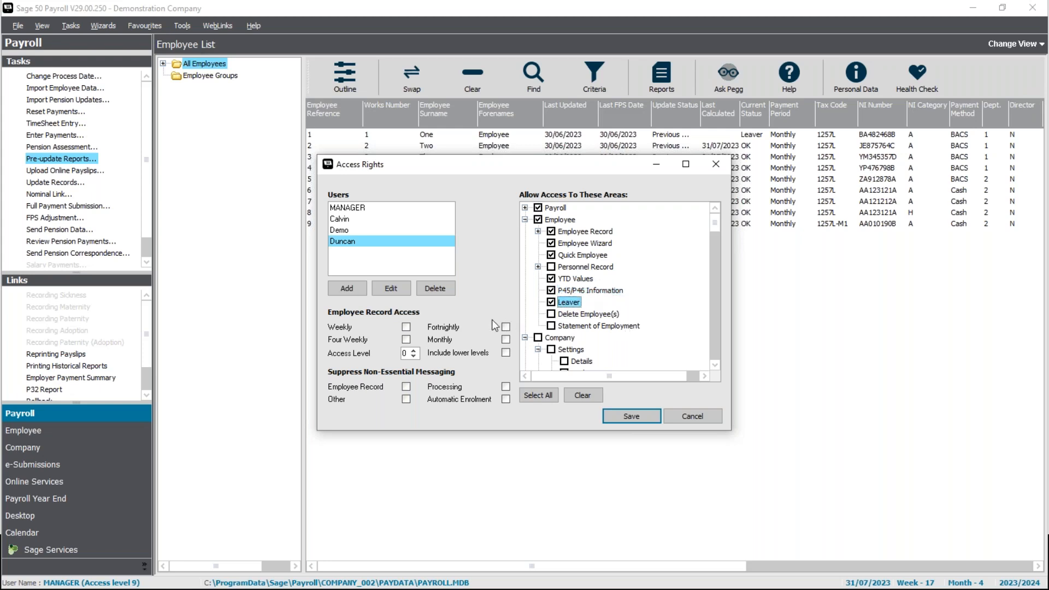
{"action": "left_click", "coordinate": [553, 326]}
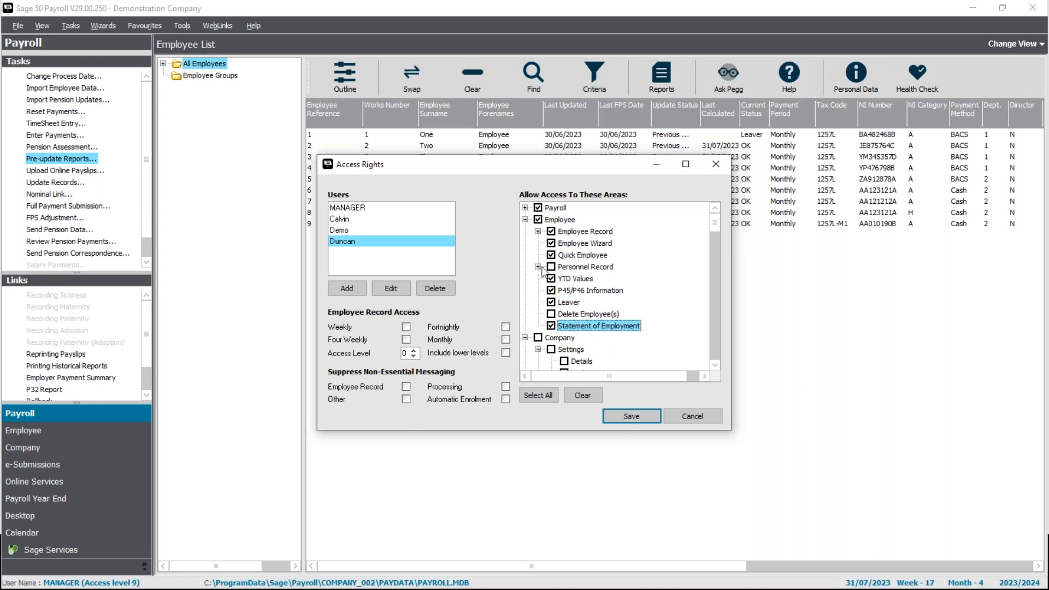
Allow access to Pay Elements and Variance Settings in the Company area
{"action": "left_click", "coordinate": [525, 219]}
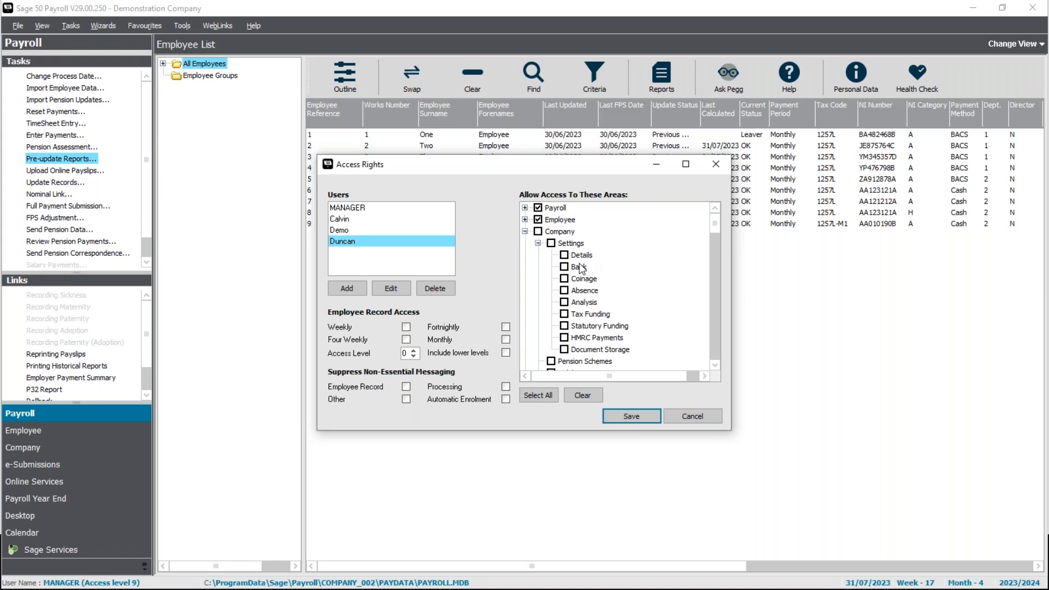
{"action": "left_click", "coordinate": [538, 244]}
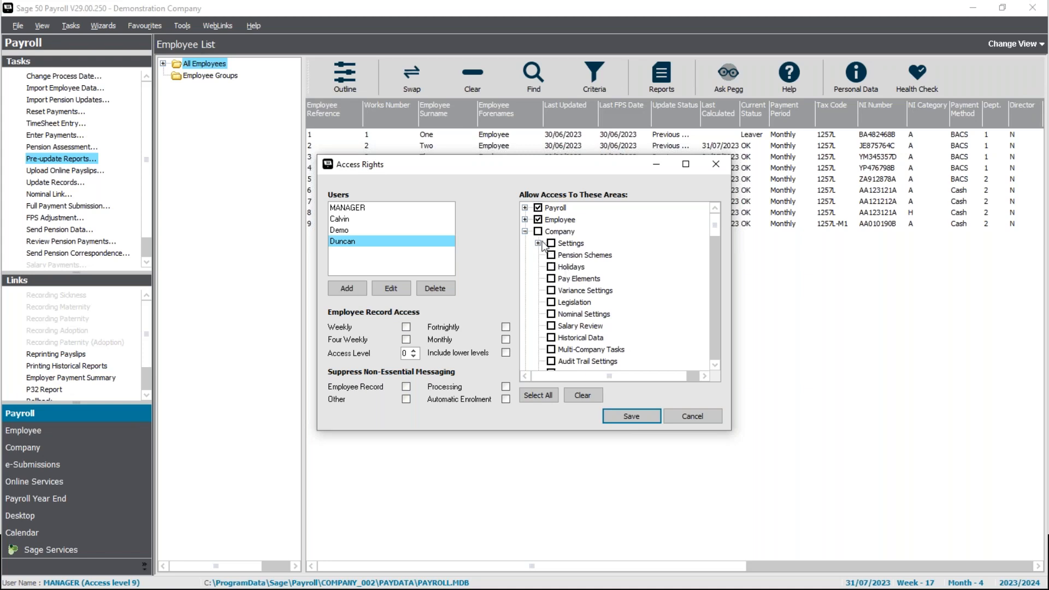
{"action": "left_click", "coordinate": [551, 278]}
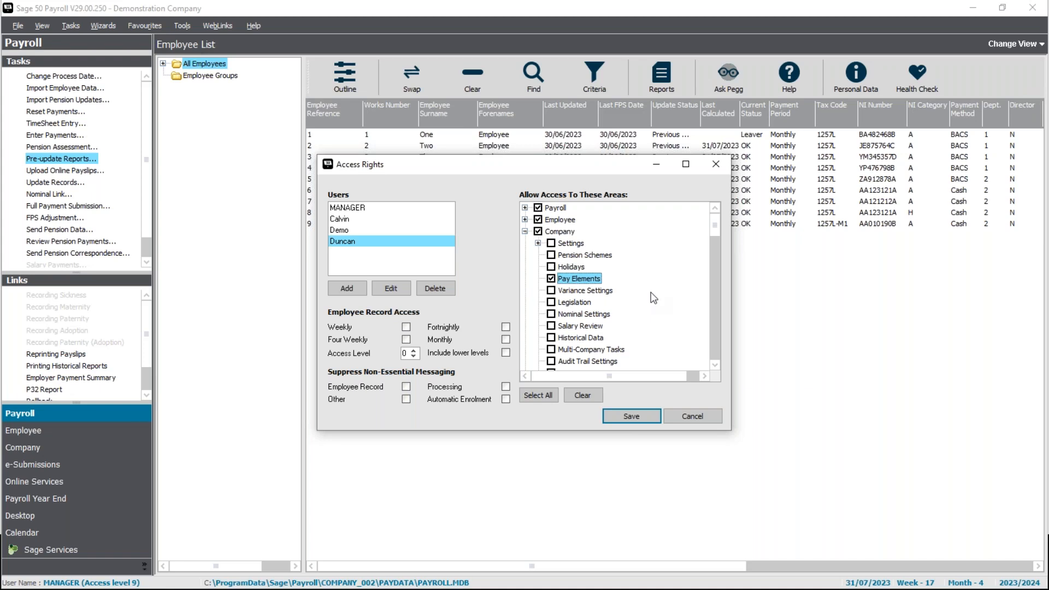
{"action": "left_click", "coordinate": [552, 290]}
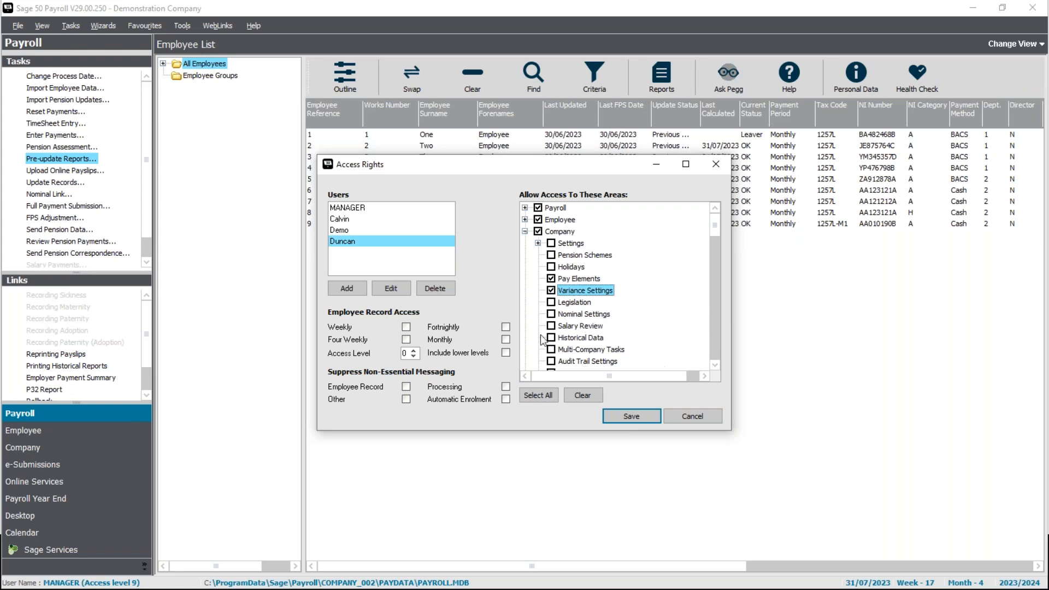
Skip the e-Submissions area and allow the user access to Backup and Restore
{"action": "left_click", "coordinate": [525, 232]}
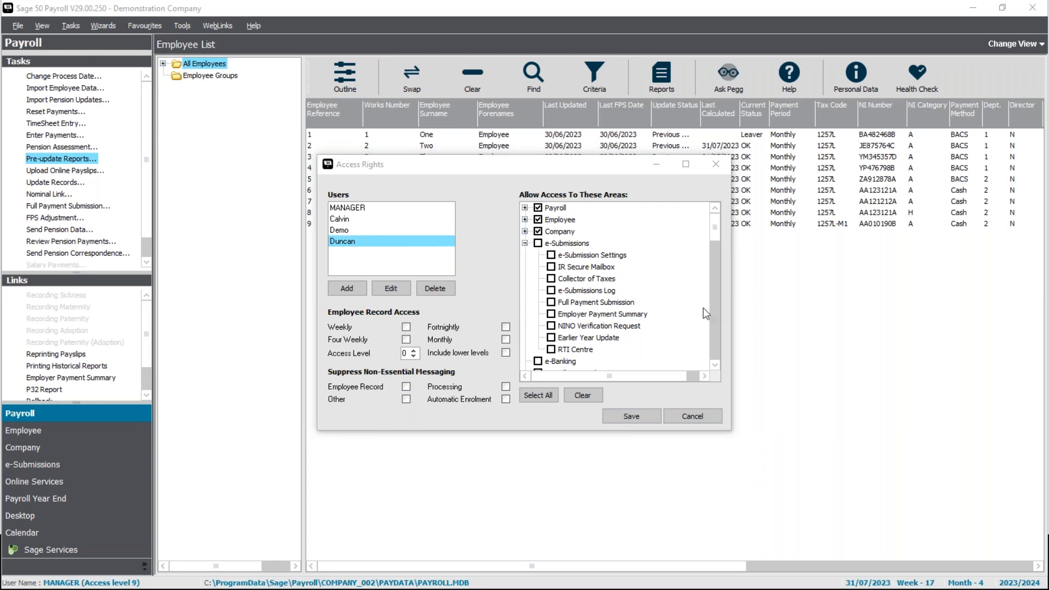
{"action": "left_click", "coordinate": [551, 313]}
{"action": "left_click", "coordinate": [525, 243]}
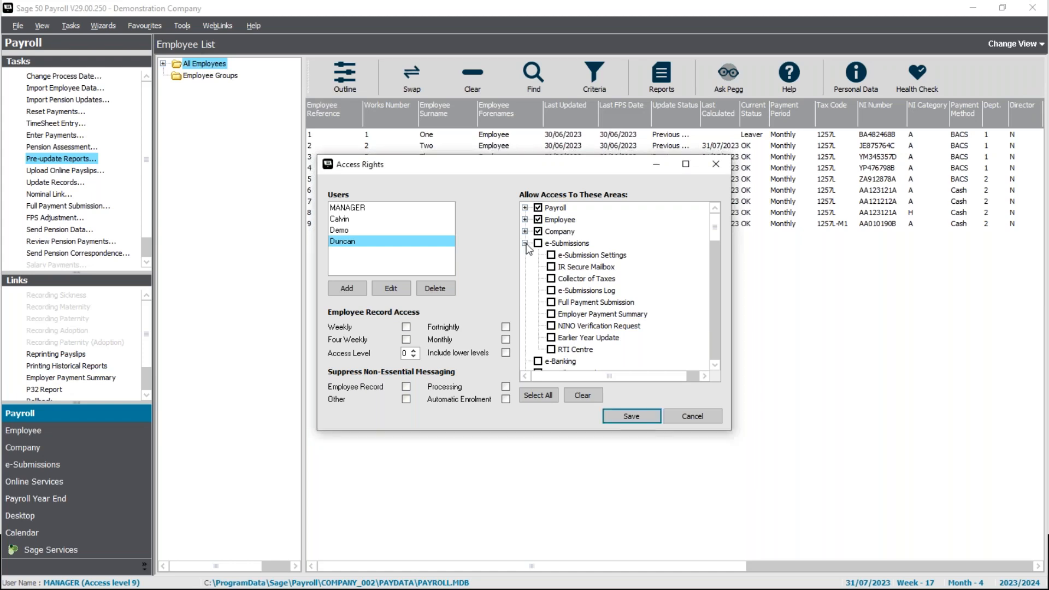
{"action": "left_click", "coordinate": [525, 243]}
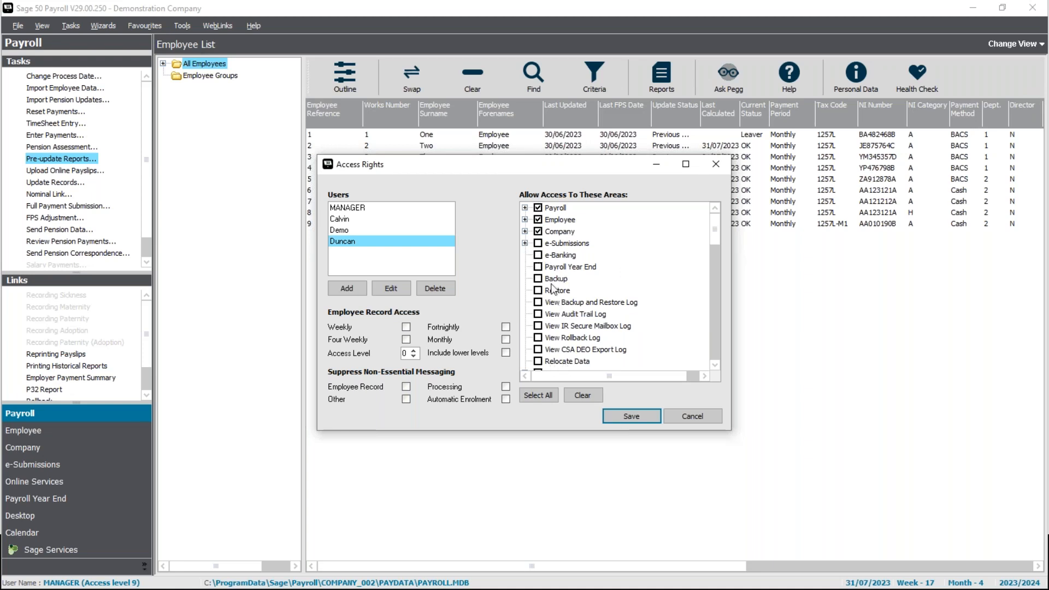
{"action": "left_click", "coordinate": [547, 279]}
{"action": "left_click", "coordinate": [538, 278]}
{"action": "left_click", "coordinate": [538, 291]}
Allow access to Data Import and Data Export including all their sub-areas
{"action": "scroll", "coordinate": [659, 349], "scroll_direction": "down", "scroll_amount": 2}
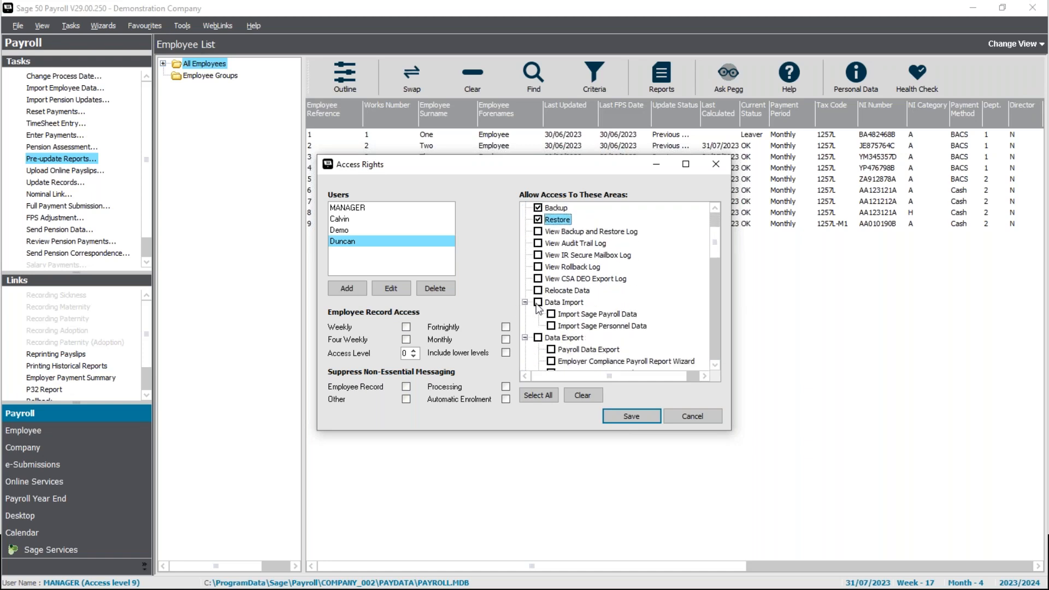
{"action": "left_click", "coordinate": [538, 303]}
{"action": "left_click", "coordinate": [538, 338]}
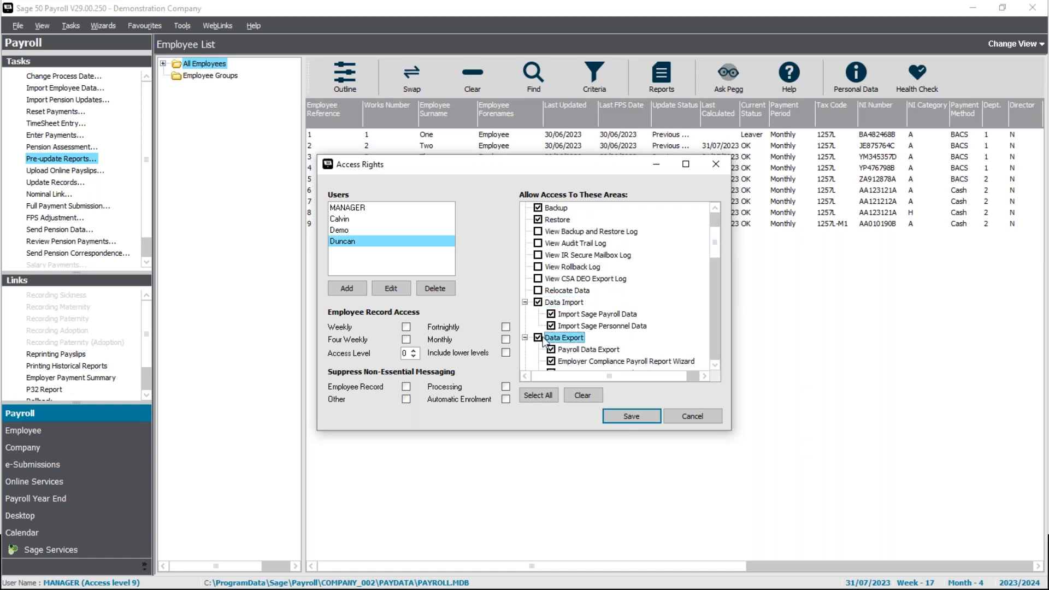
Collapse the Data Import, Data Export, Microsoft Integration and Global Changes groups and allow access to Rollback
{"action": "left_click", "coordinate": [525, 303]}
{"action": "left_click", "coordinate": [525, 314]}
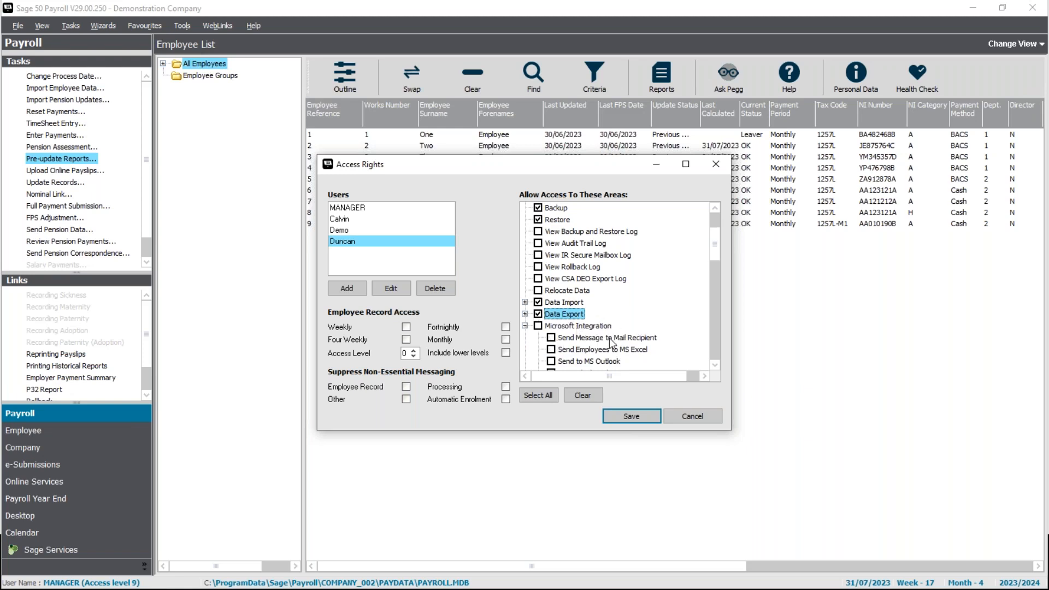
{"action": "left_click", "coordinate": [525, 326]}
{"action": "scroll", "coordinate": [599, 349], "scroll_direction": "down", "scroll_amount": 5}
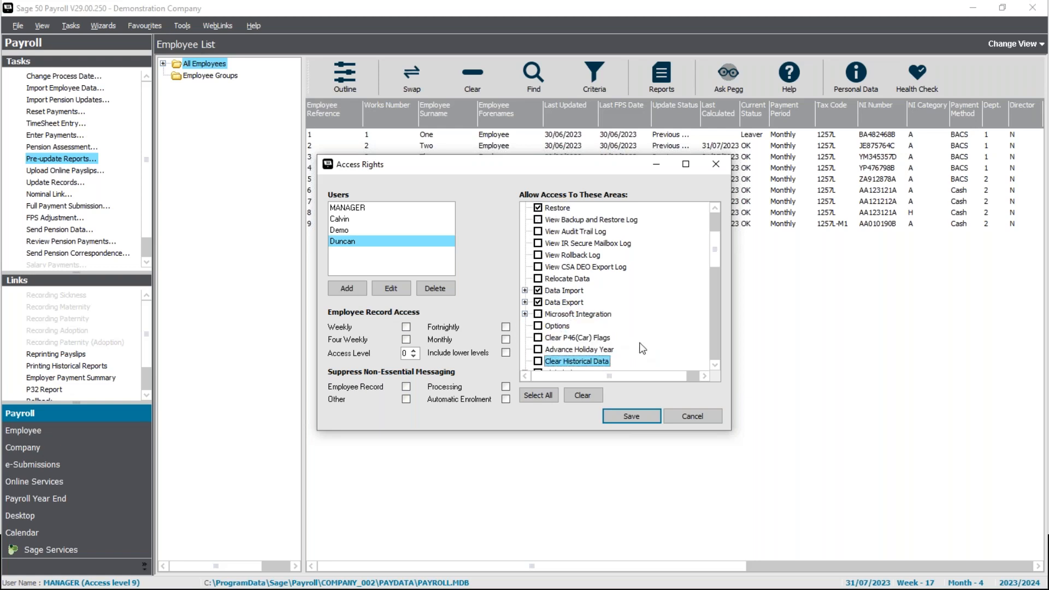
{"action": "scroll", "coordinate": [642, 348], "scroll_direction": "down", "scroll_amount": 2}
{"action": "key", "text": "Down"}
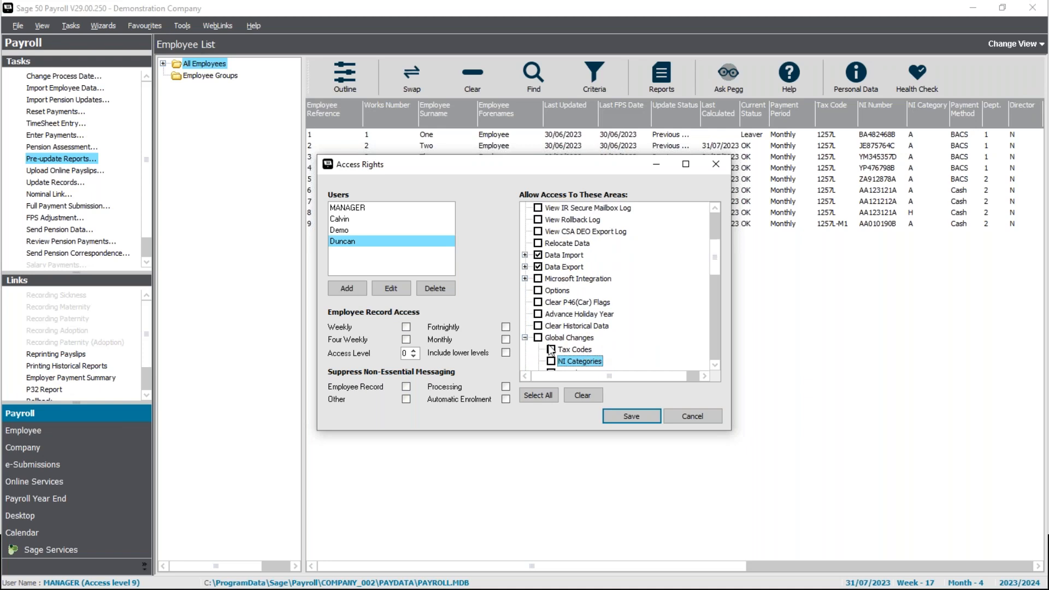
{"action": "left_click", "coordinate": [525, 338]}
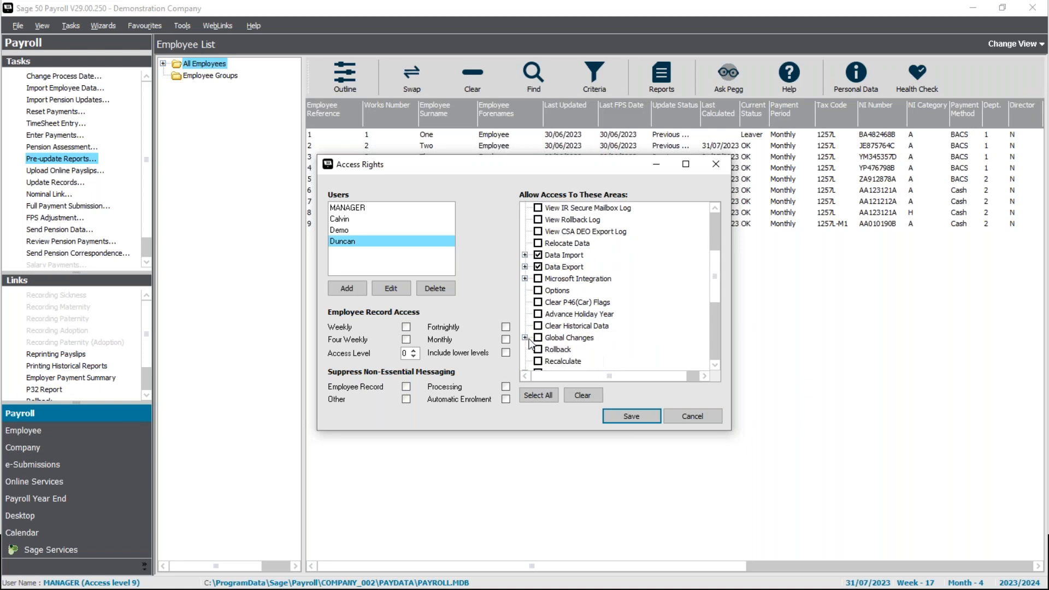
{"action": "left_click", "coordinate": [547, 351]}
Allow access to Pre-Update Reports and Post-Update Reports in the Reports area
{"action": "left_click", "coordinate": [718, 365]}
{"action": "left_click", "coordinate": [718, 365]}
{"action": "left_click", "coordinate": [718, 365]}
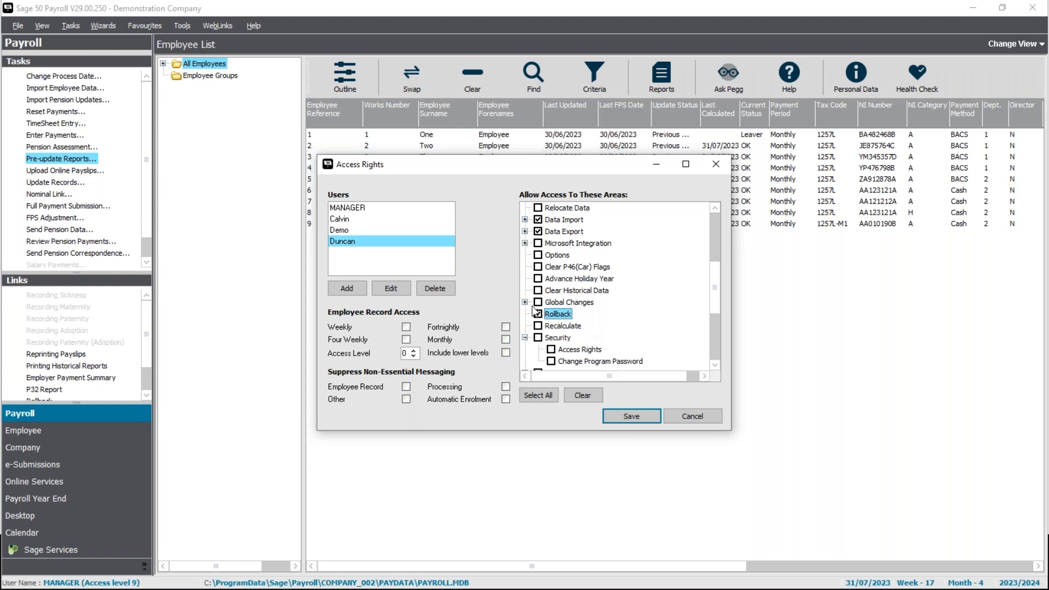
{"action": "left_click", "coordinate": [714, 365]}
{"action": "left_click", "coordinate": [714, 364]}
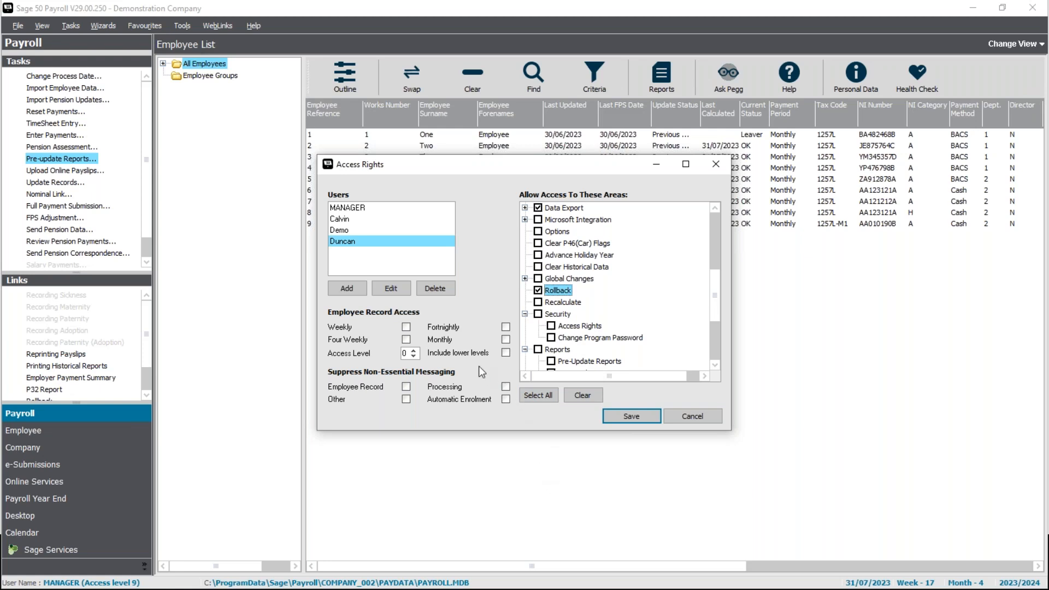
{"action": "left_click", "coordinate": [715, 365]}
{"action": "left_click", "coordinate": [715, 365]}
{"action": "left_click", "coordinate": [551, 338]}
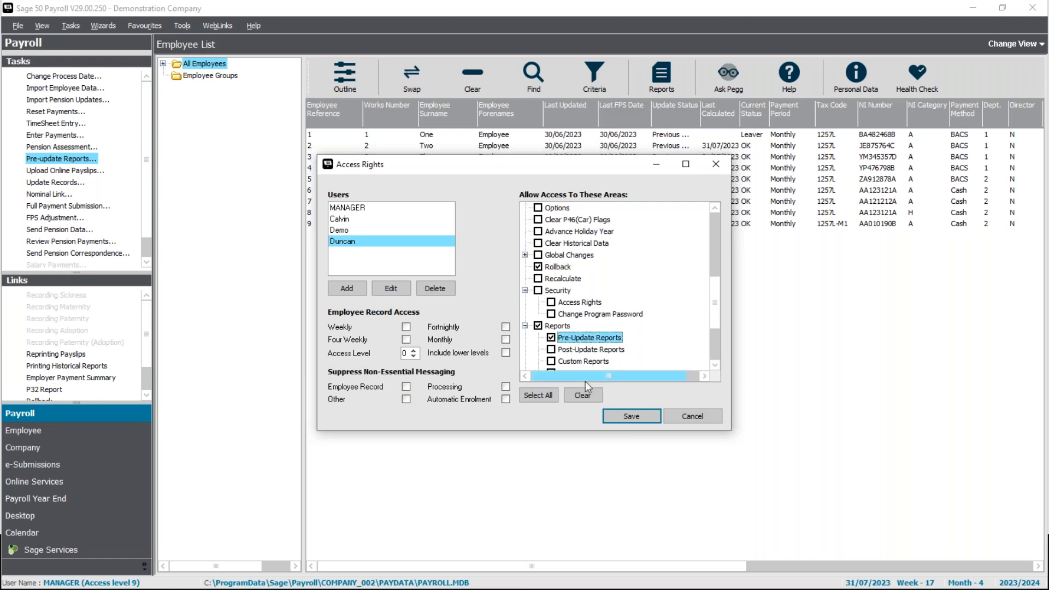
{"action": "left_click", "coordinate": [715, 364]}
{"action": "left_click", "coordinate": [715, 364]}
{"action": "left_click", "coordinate": [715, 364]}
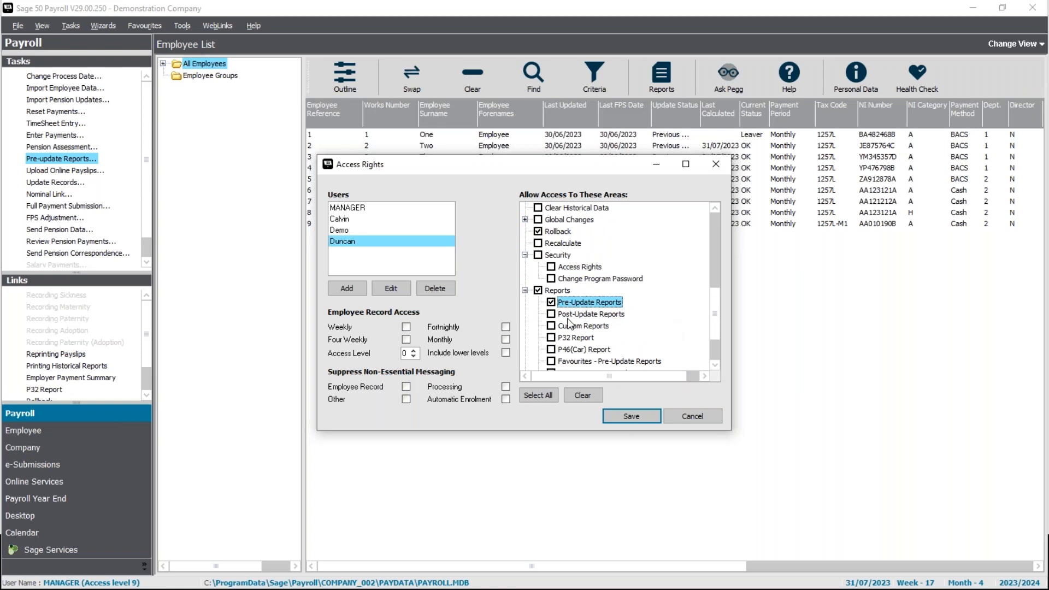
{"action": "left_click", "coordinate": [551, 314]}
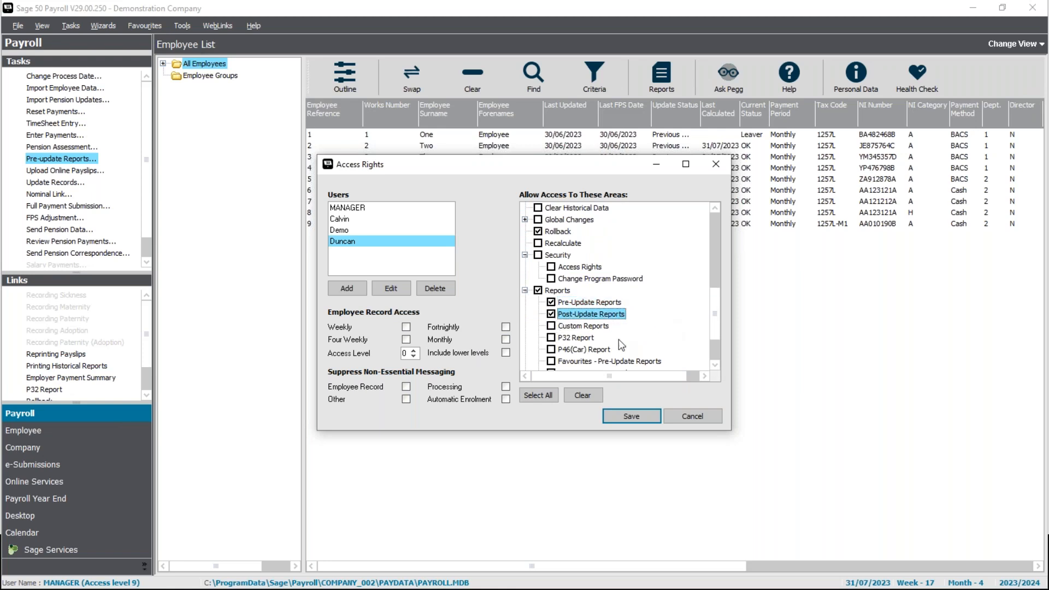
{"action": "left_click", "coordinate": [716, 364]}
{"action": "left_click", "coordinate": [716, 365]}
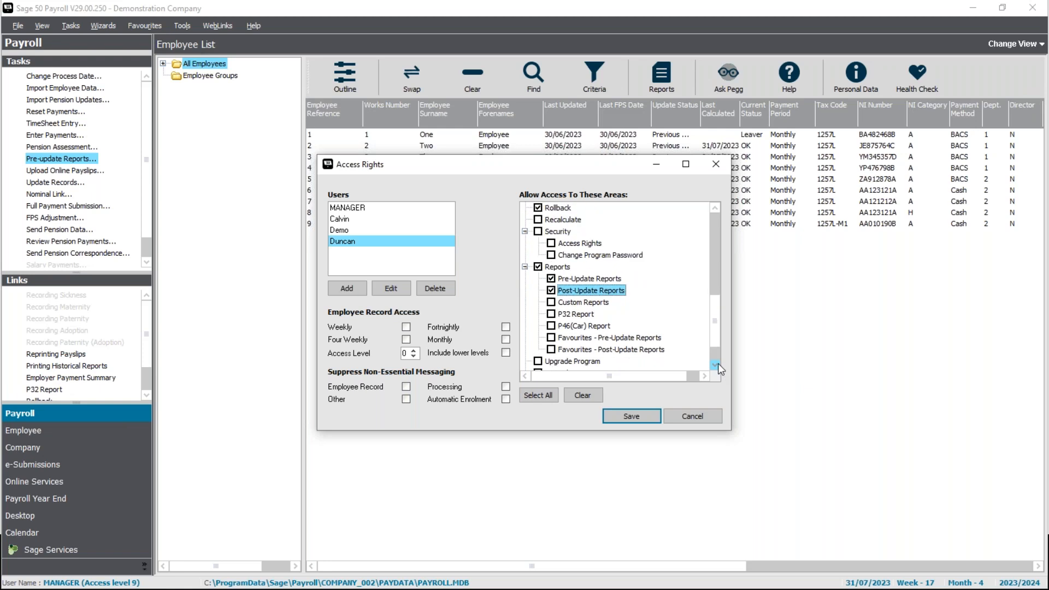
Allow the selected user access to Health Check
{"action": "scroll", "coordinate": [717, 366], "scroll_direction": "down", "scroll_amount": 1}
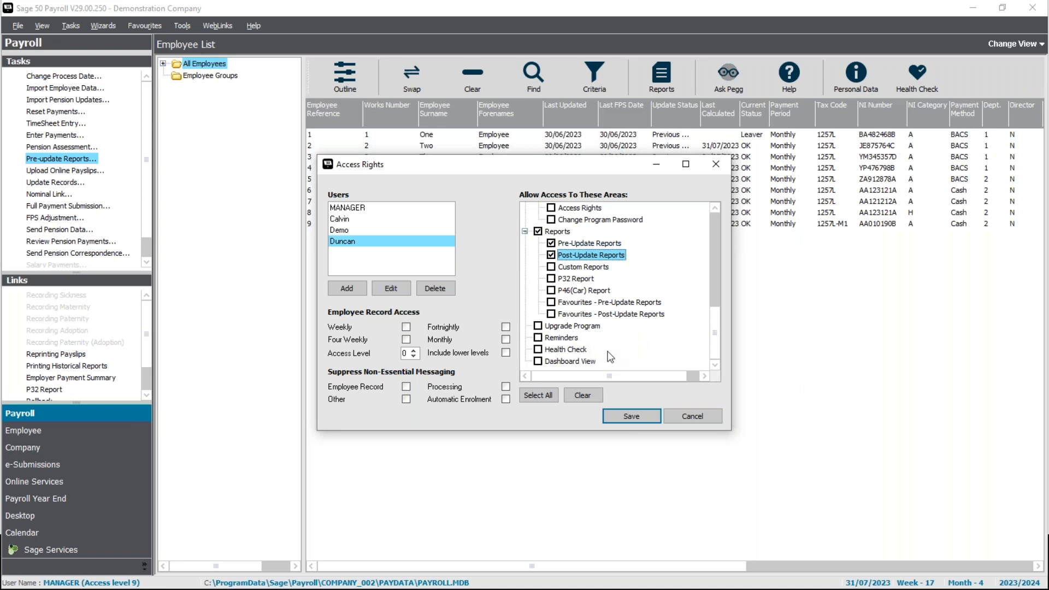
{"action": "left_click", "coordinate": [538, 350]}
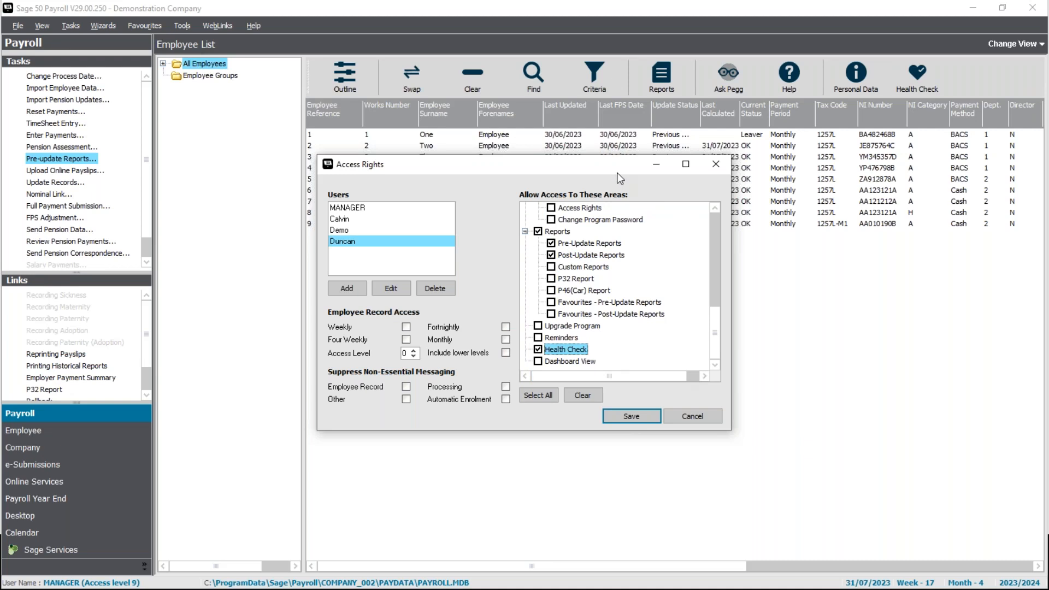
{"action": "left_click_drag", "start_coordinate": [615, 172], "coordinate": [628, 167]}
{"action": "left_click_drag", "start_coordinate": [729, 328], "coordinate": [730, 230]}
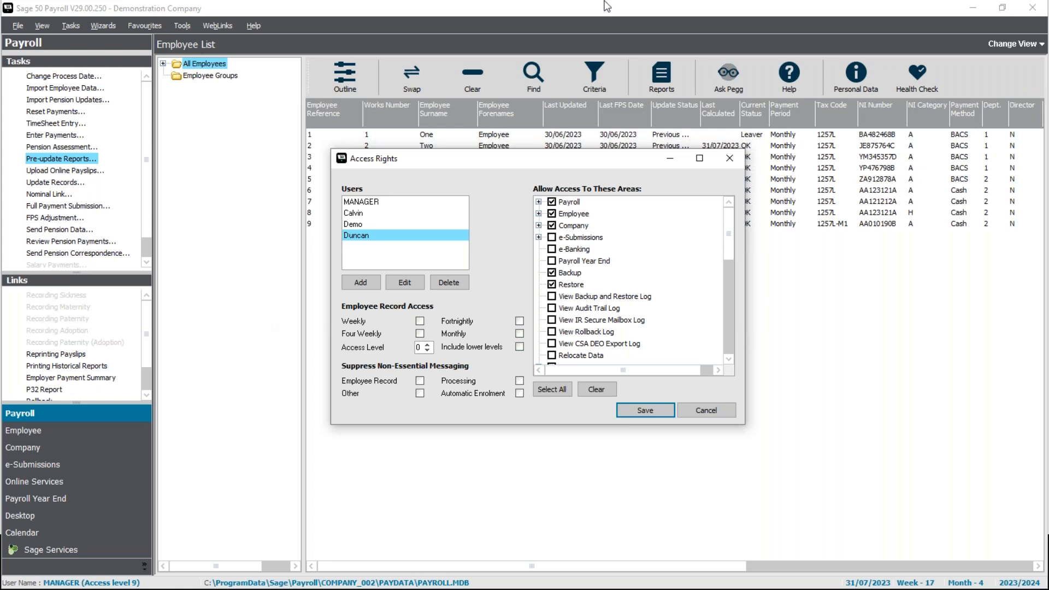
Give the user access to weekly, fortnightly, four-weekly and monthly employee records at access level 6 including lower levels, and save the rights
{"action": "left_click", "coordinate": [520, 334]}
{"action": "left_click", "coordinate": [419, 333]}
{"action": "left_click", "coordinate": [420, 321]}
{"action": "left_click", "coordinate": [519, 321]}
{"action": "left_click", "coordinate": [414, 348]}
{"action": "left_click", "coordinate": [519, 347]}
{"action": "left_click", "coordinate": [656, 411]}
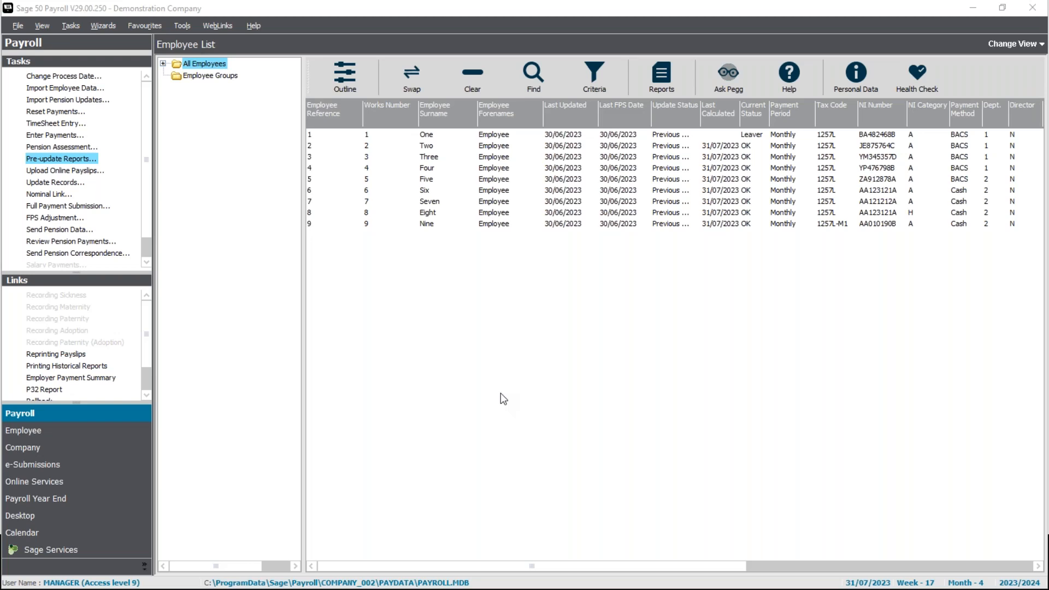
Log out and log in as the newly configured user, entering the user name and the account password
{"action": "left_click", "coordinate": [18, 25]}
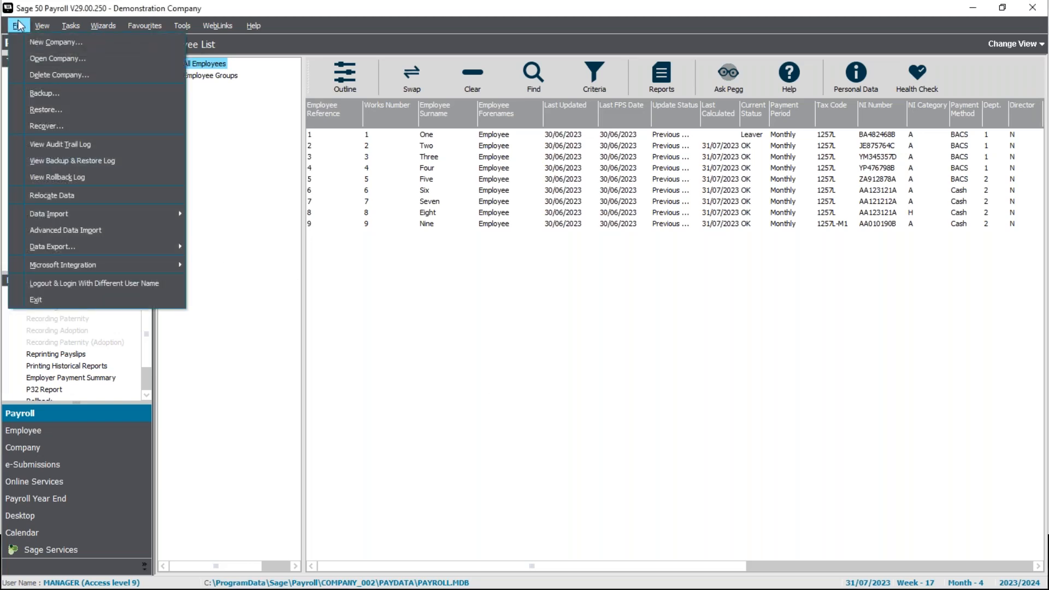
{"action": "left_click", "coordinate": [94, 284]}
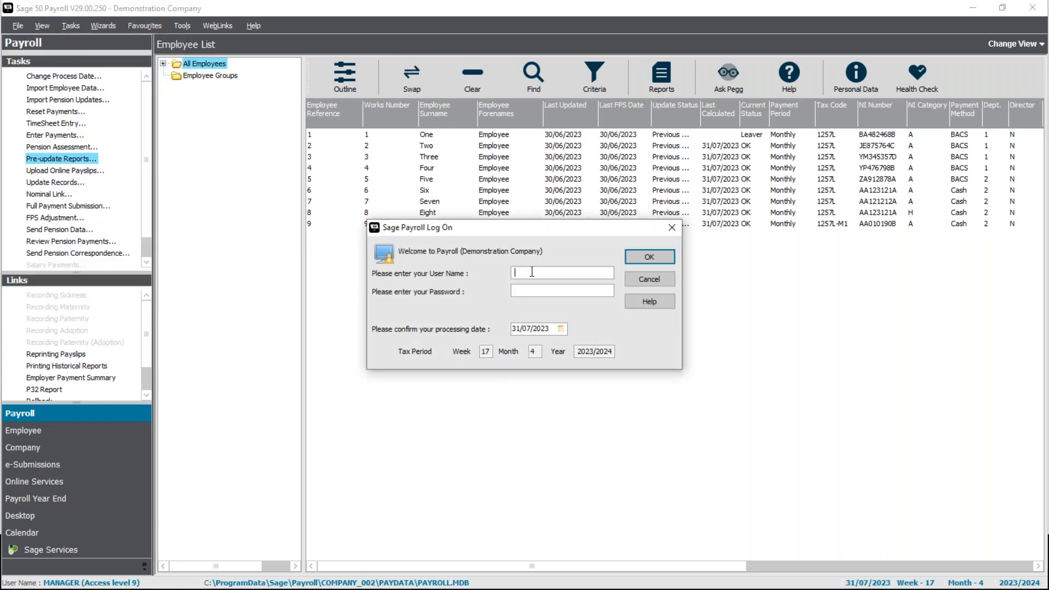
{"action": "type", "text": "Duncan"}
{"action": "key", "text": "Tab"}
{"action": "type", "text": "******"}
{"action": "key", "text": "Return"}
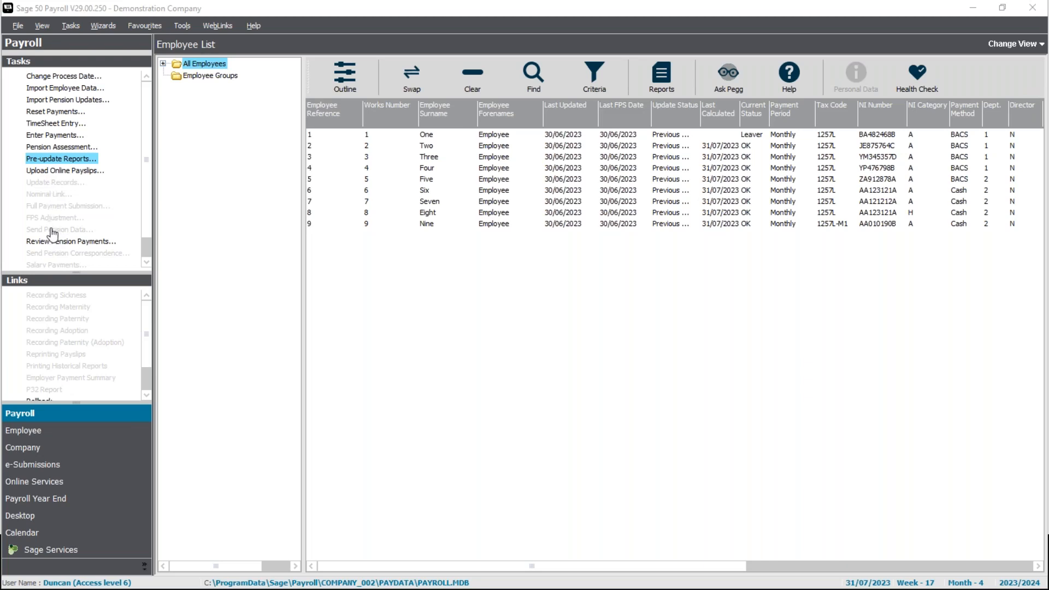
Examine which tasks are available to the restricted user in the Payroll, Employee and Company areas
{"action": "scroll", "coordinate": [145, 235], "scroll_direction": "down", "scroll_amount": 1}
{"action": "scroll", "coordinate": [145, 235], "scroll_direction": "up", "scroll_amount": 1}
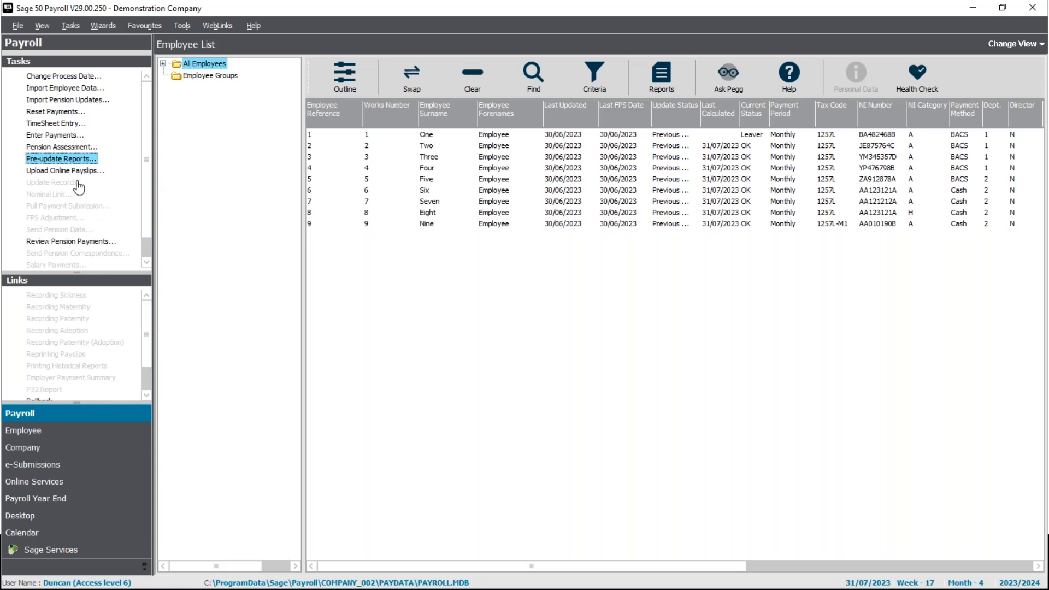
{"action": "left_click", "coordinate": [49, 435]}
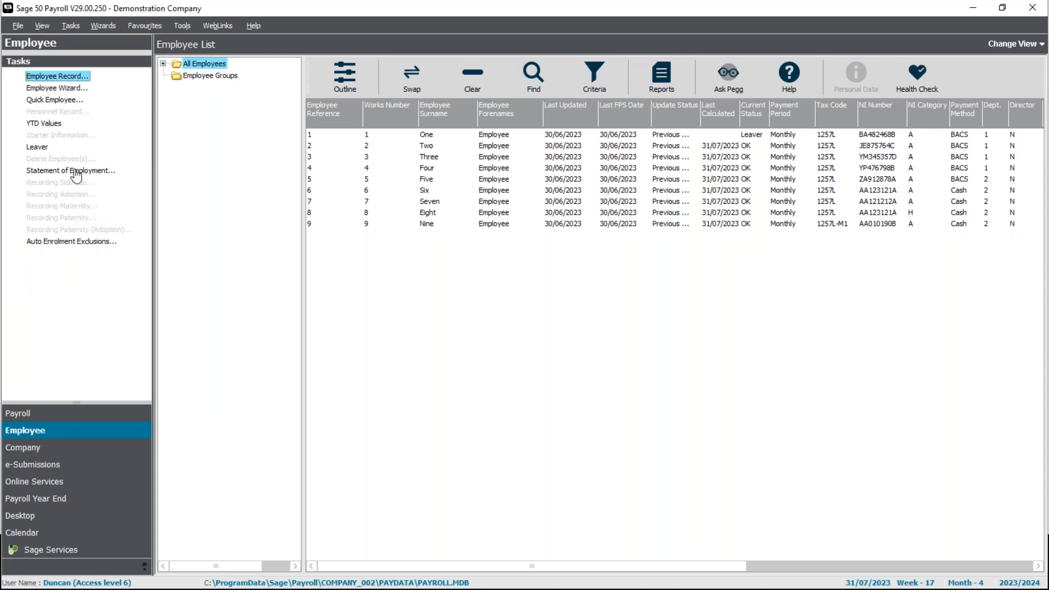
{"action": "left_click", "coordinate": [33, 448]}
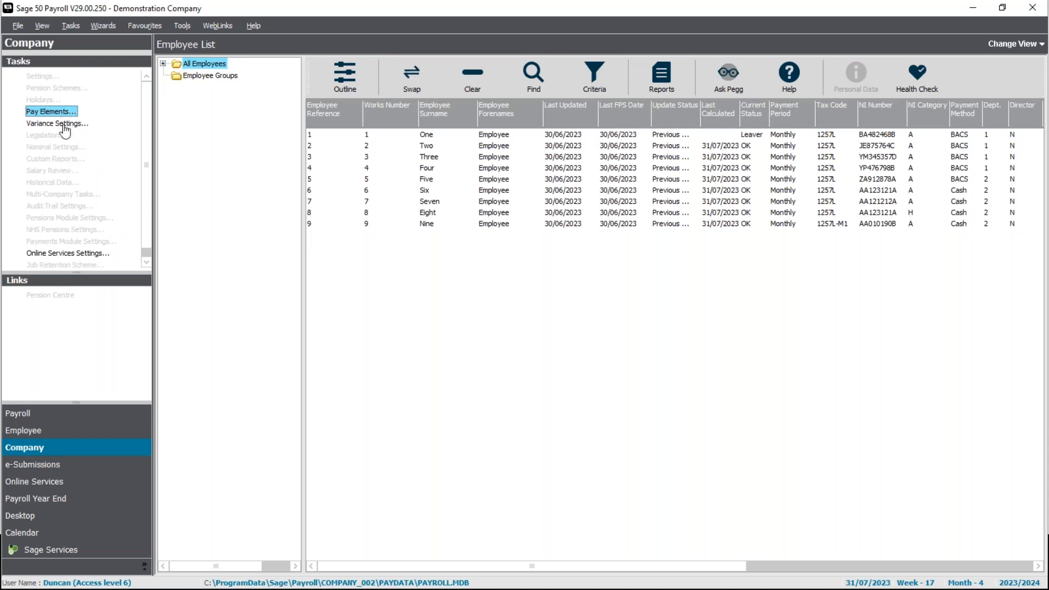
{"action": "left_click", "coordinate": [60, 415]}
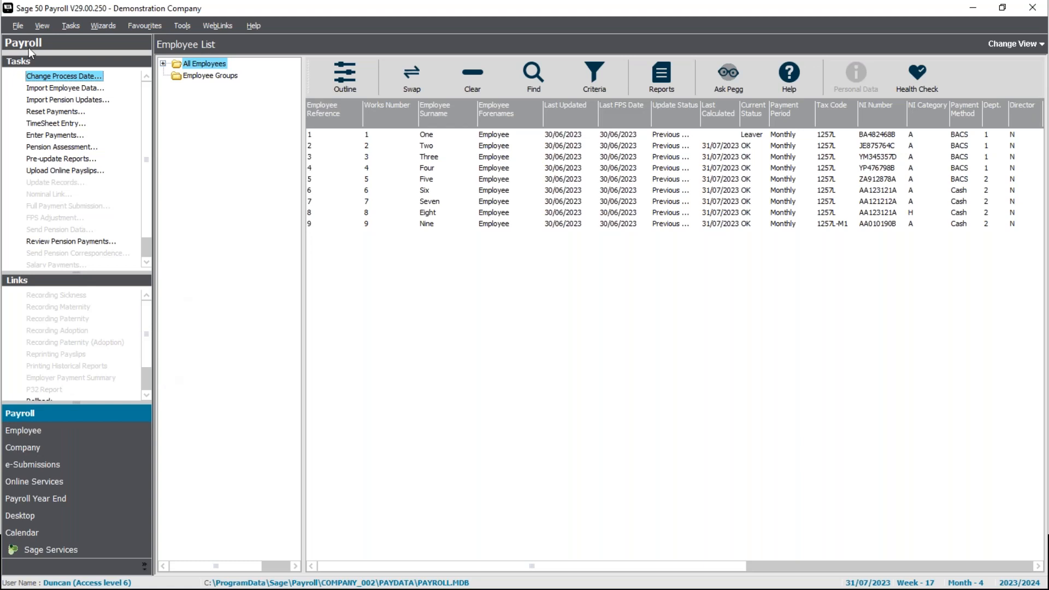
Log out of the restricted account and log back in as Manager with the account password
{"action": "left_click", "coordinate": [18, 25]}
{"action": "left_click", "coordinate": [45, 282]}
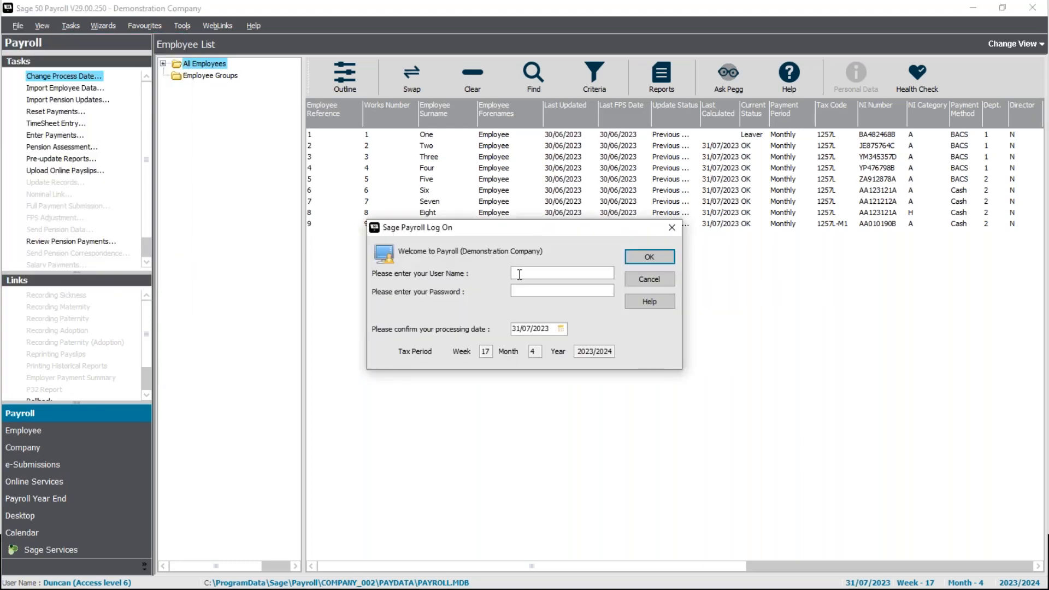
{"action": "type", "text": "Manager"}
{"action": "key", "text": "Tab"}
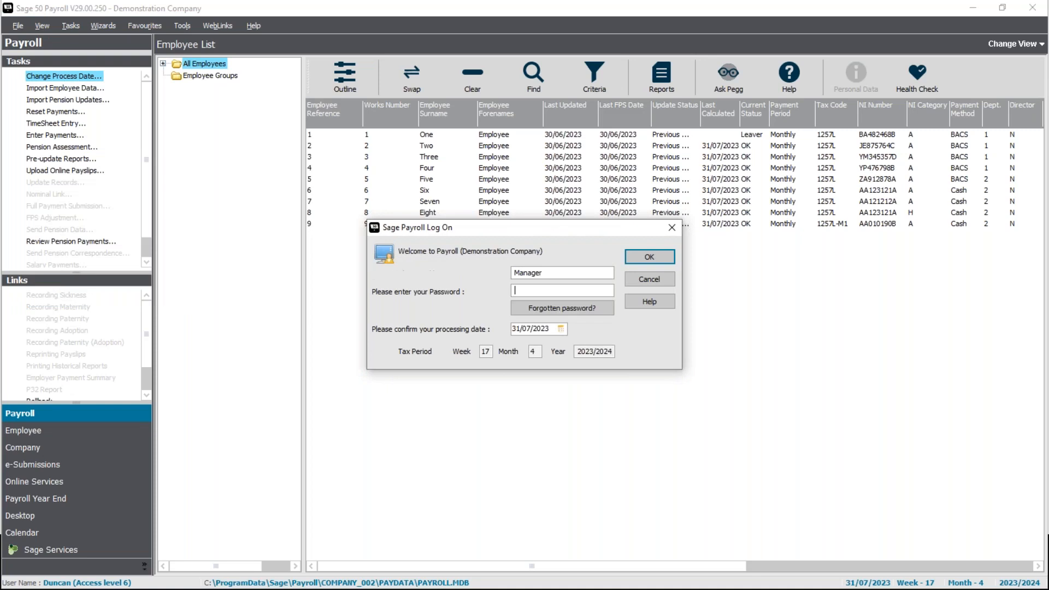
{"action": "type", "text": "**"}
{"action": "left_click", "coordinate": [632, 261]}
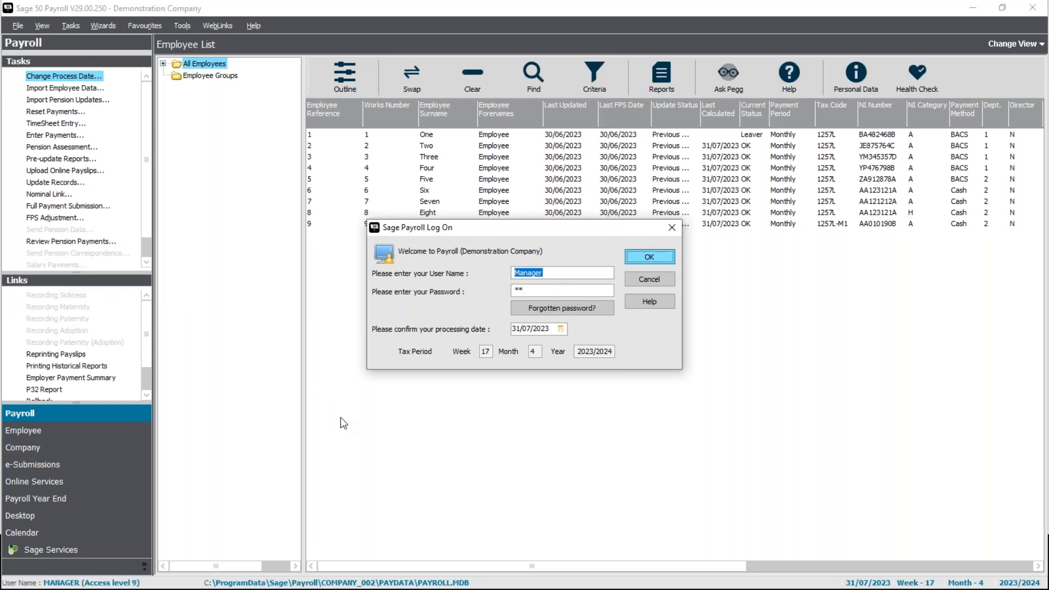
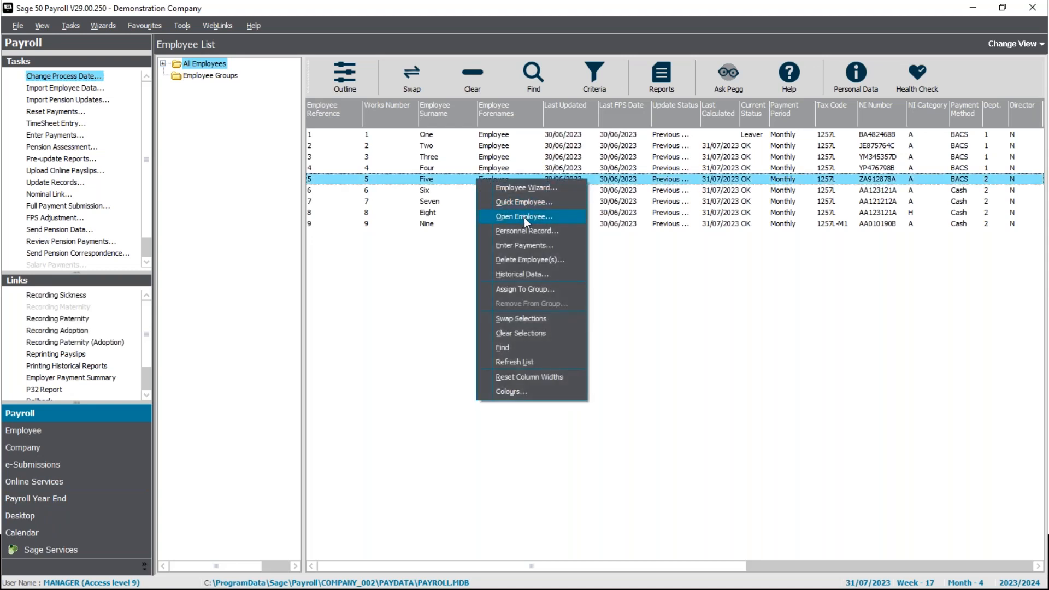
Set the employee access level to 8 in the Analysis details of employee record 5, and save and close the record
{"action": "left_click", "coordinate": [524, 216]}
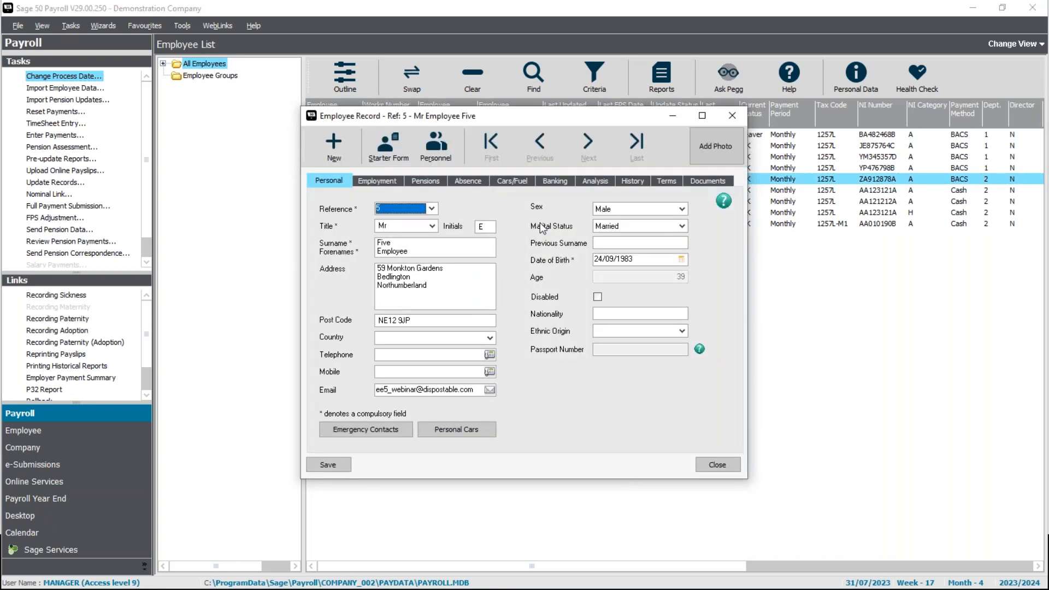
{"action": "left_click", "coordinate": [595, 182]}
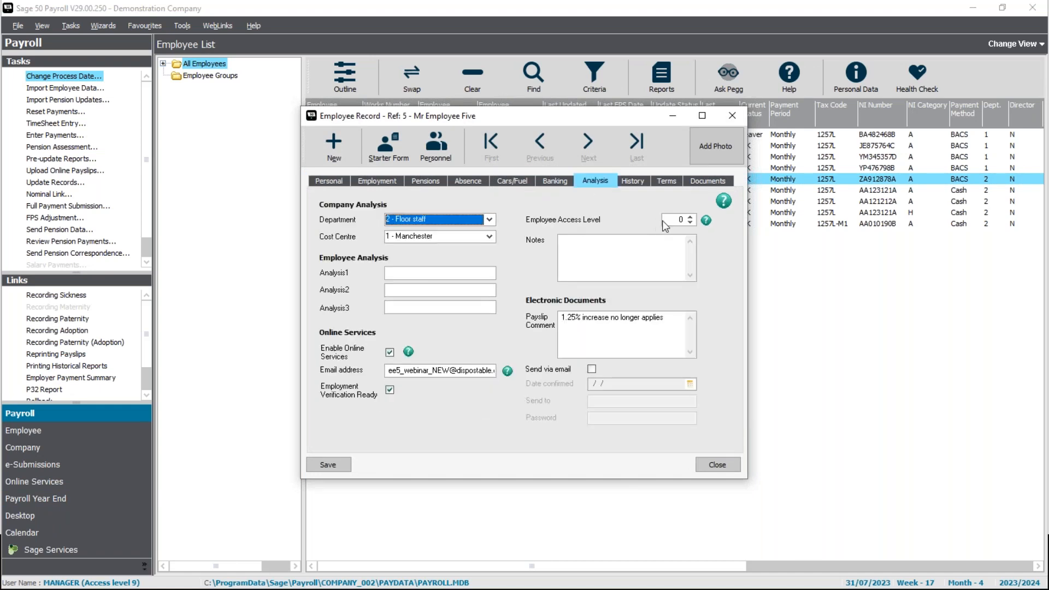
{"action": "left_click", "coordinate": [691, 220]}
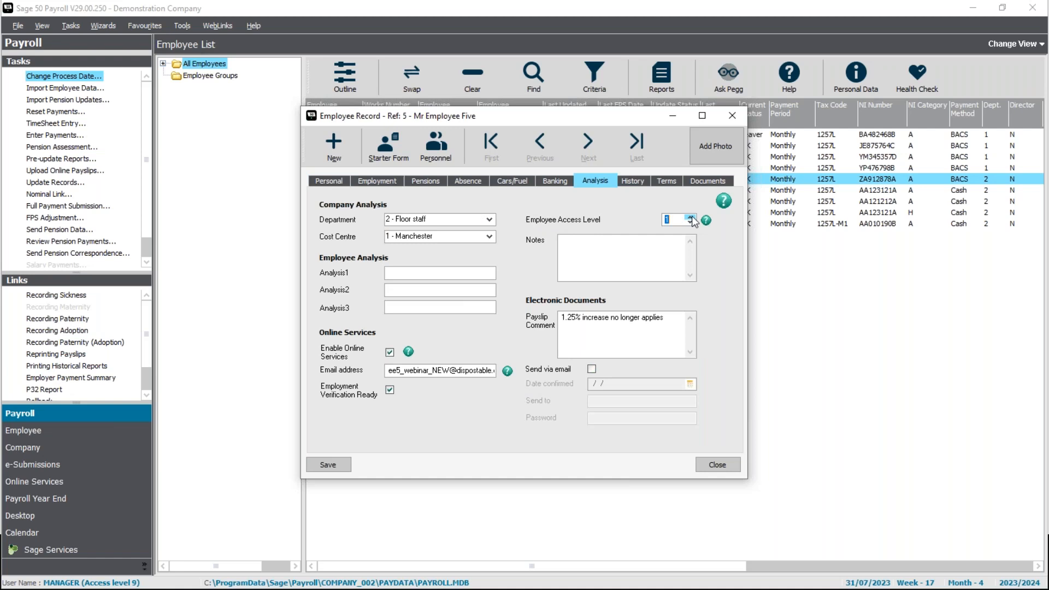
{"action": "left_click", "coordinate": [691, 217]}
{"action": "left_click", "coordinate": [691, 217]}
{"action": "type", "text": "8"}
{"action": "left_click", "coordinate": [347, 464]}
{"action": "left_click", "coordinate": [718, 465]}
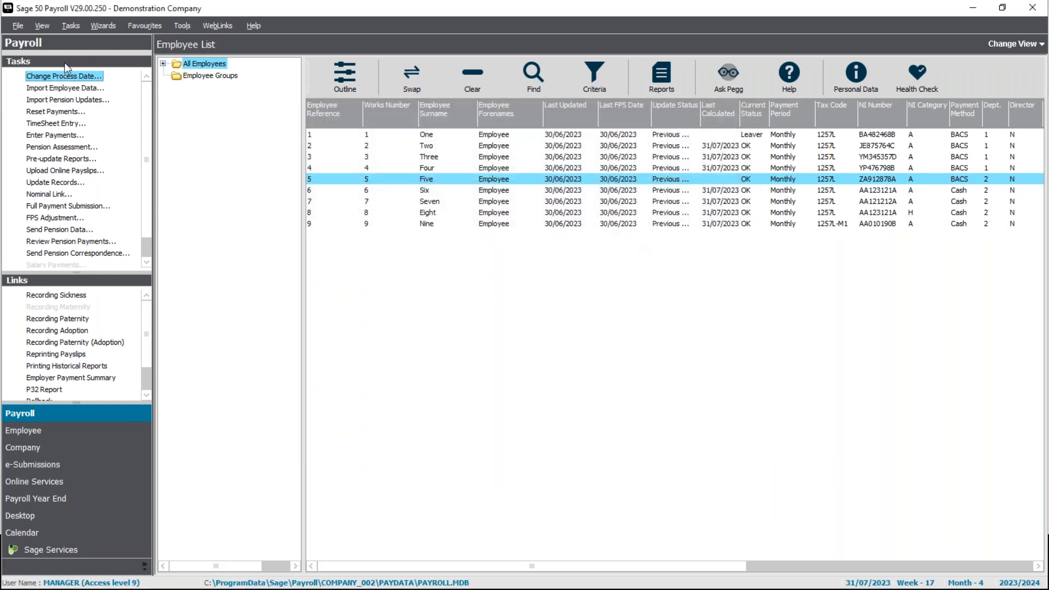
{"action": "left_click", "coordinate": [71, 25]}
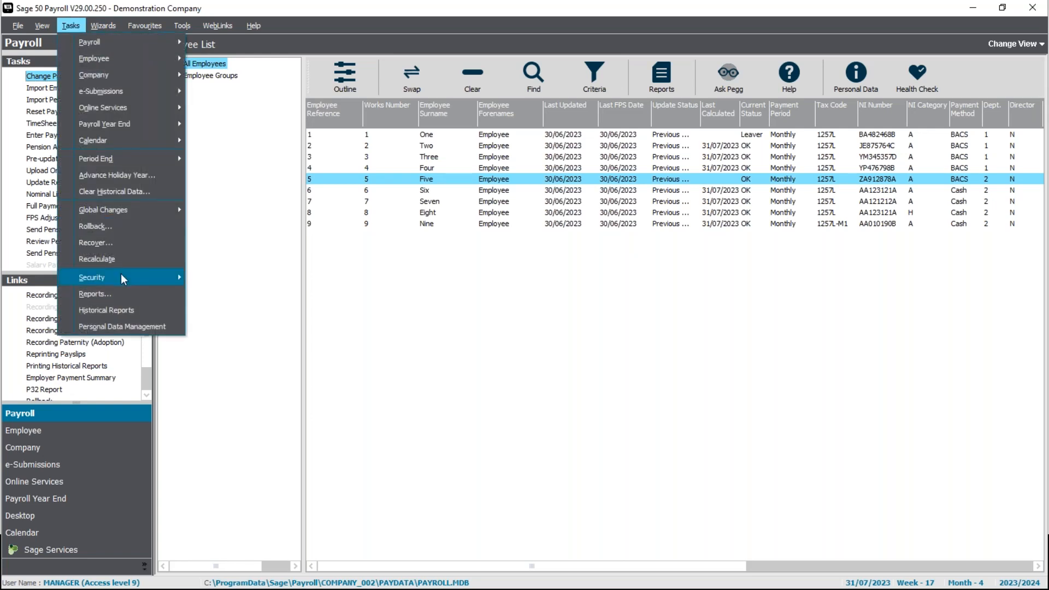
{"action": "mouse_move", "coordinate": [120, 274]}
{"action": "left_click", "coordinate": [251, 283]}
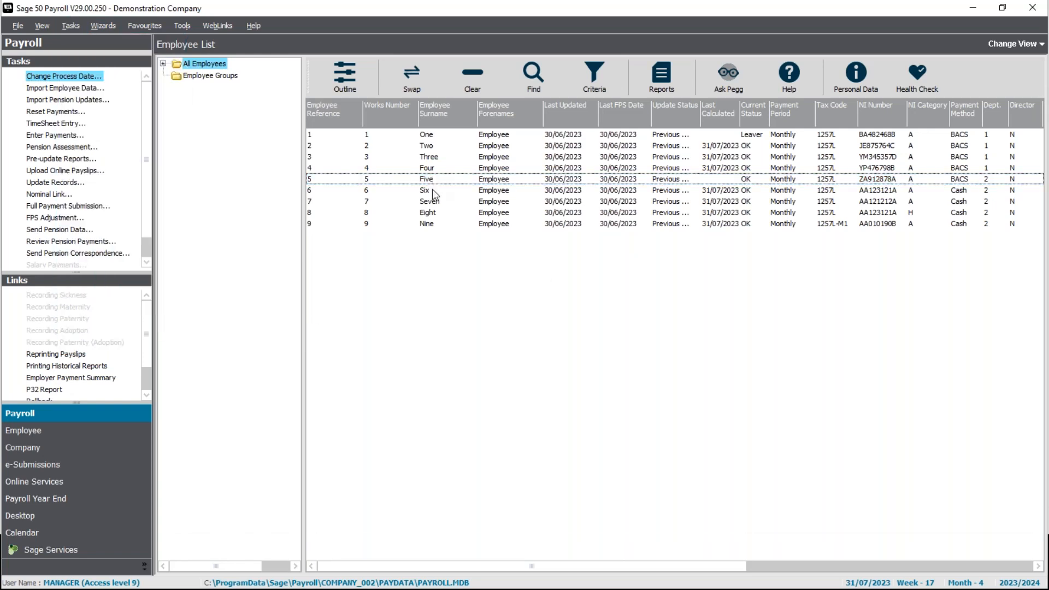
Assign employees 6 and 7 a new access level of 8 with a global change
{"action": "left_click_drag", "start_coordinate": [431, 191], "coordinate": [432, 201]}
{"action": "left_click", "coordinate": [68, 24]}
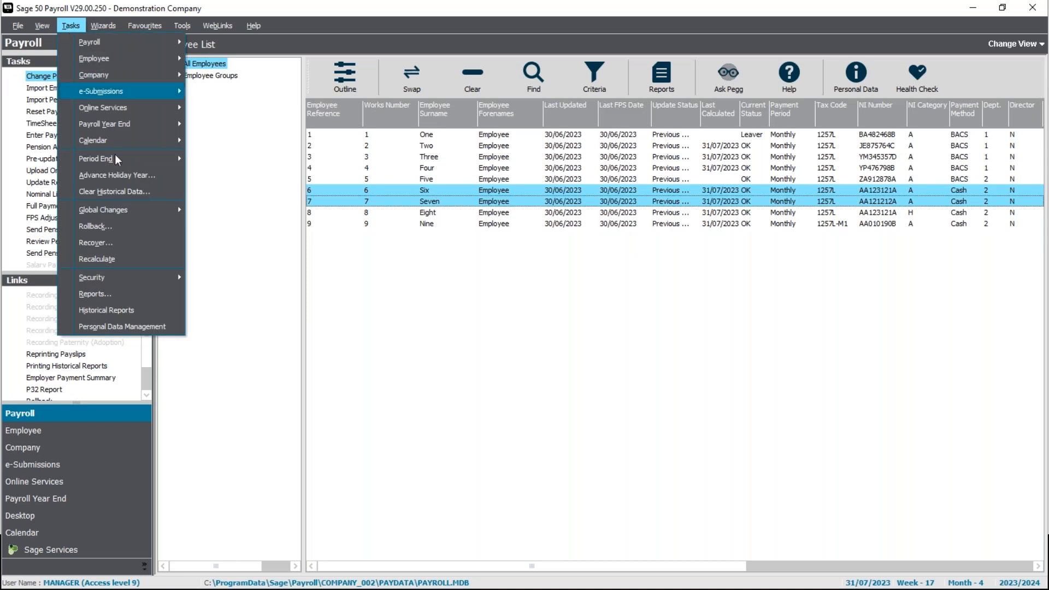
{"action": "mouse_move", "coordinate": [141, 213]}
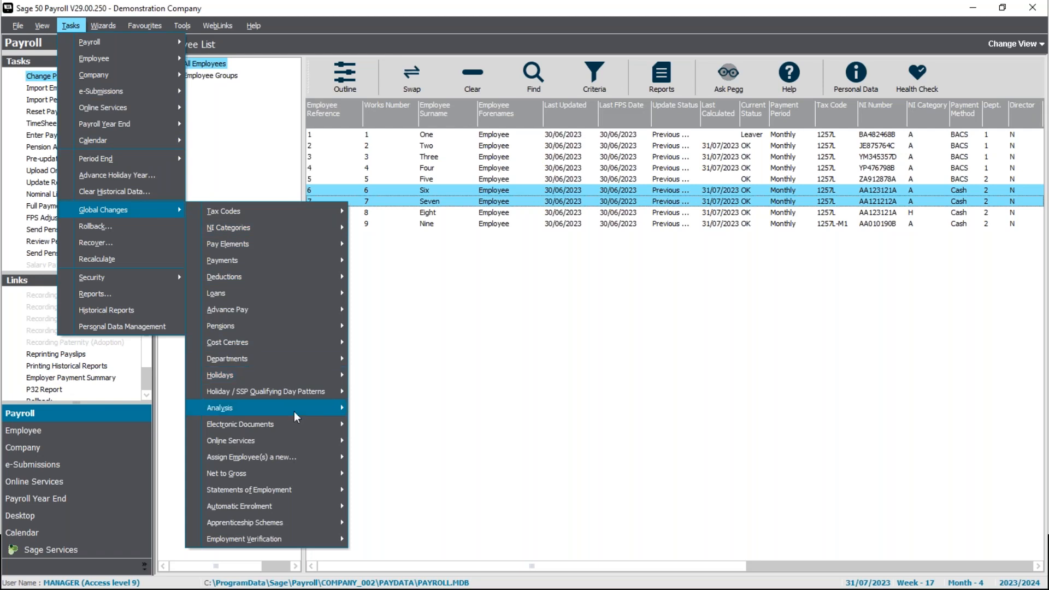
{"action": "mouse_move", "coordinate": [294, 411]}
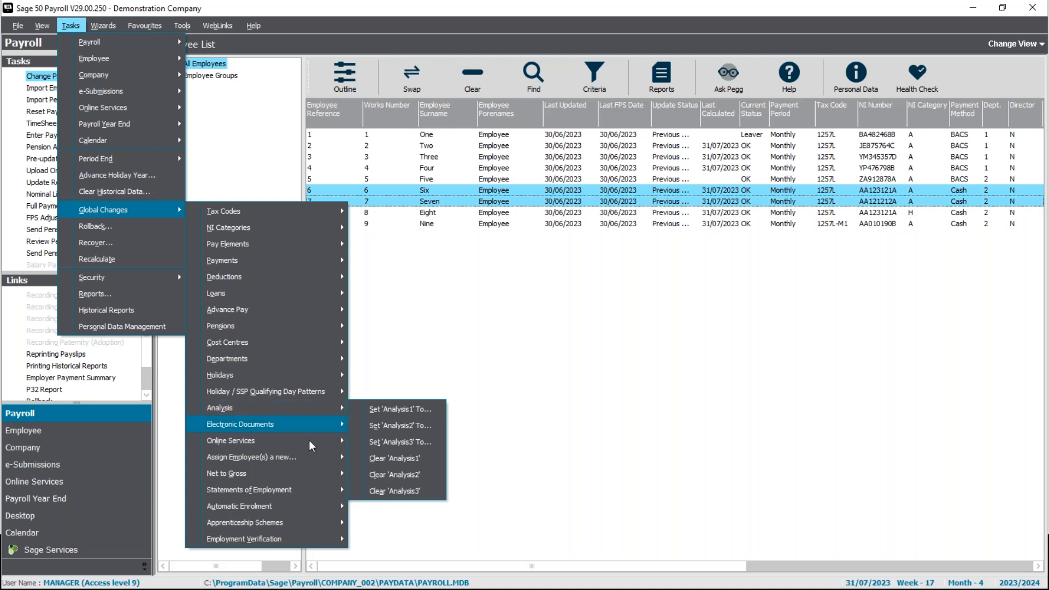
{"action": "mouse_move", "coordinate": [306, 458]}
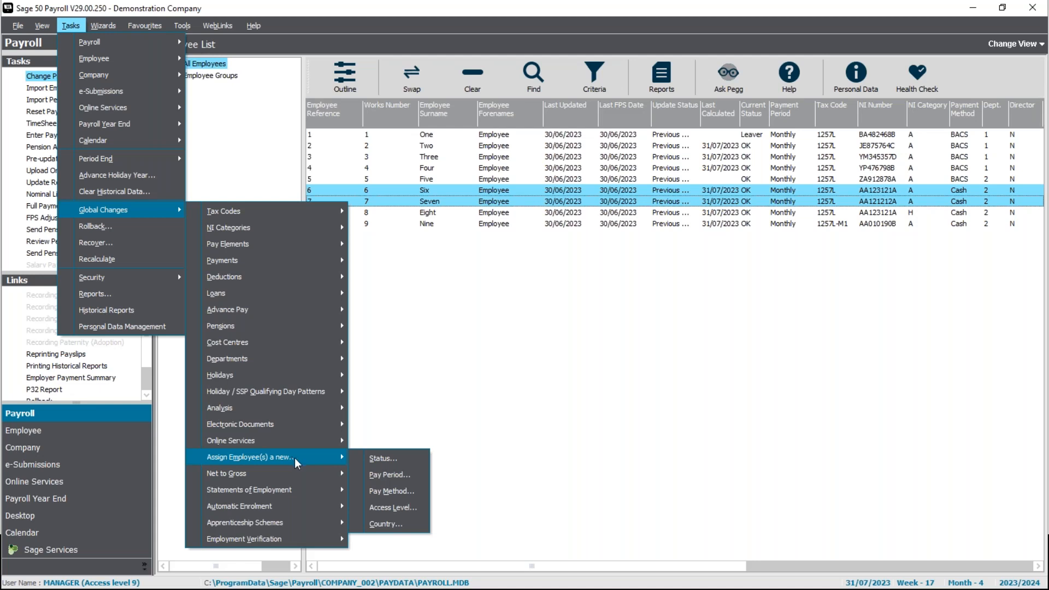
{"action": "left_click", "coordinate": [388, 508]}
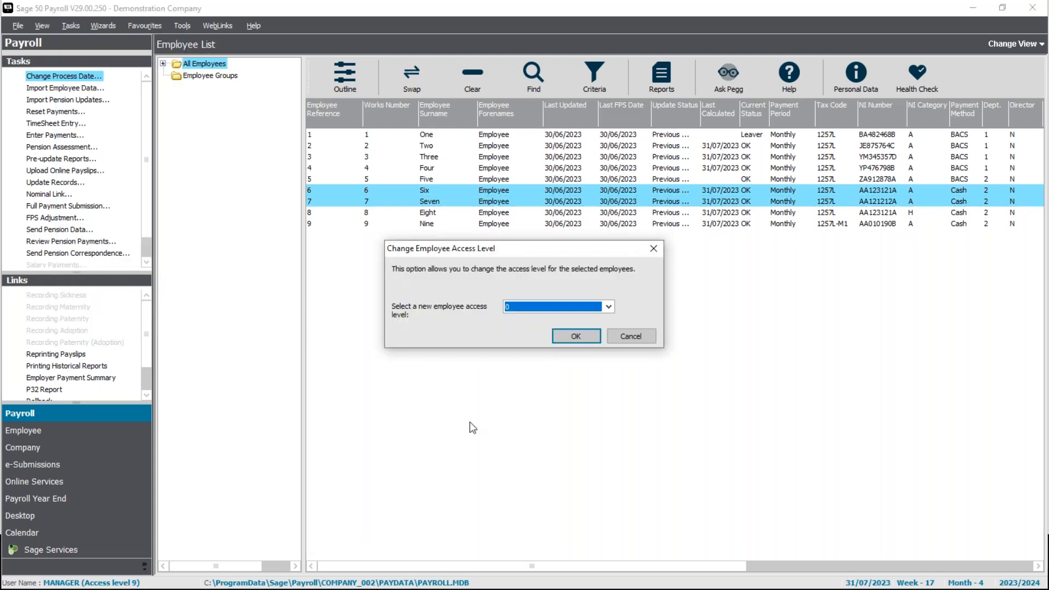
{"action": "left_click", "coordinate": [609, 305]}
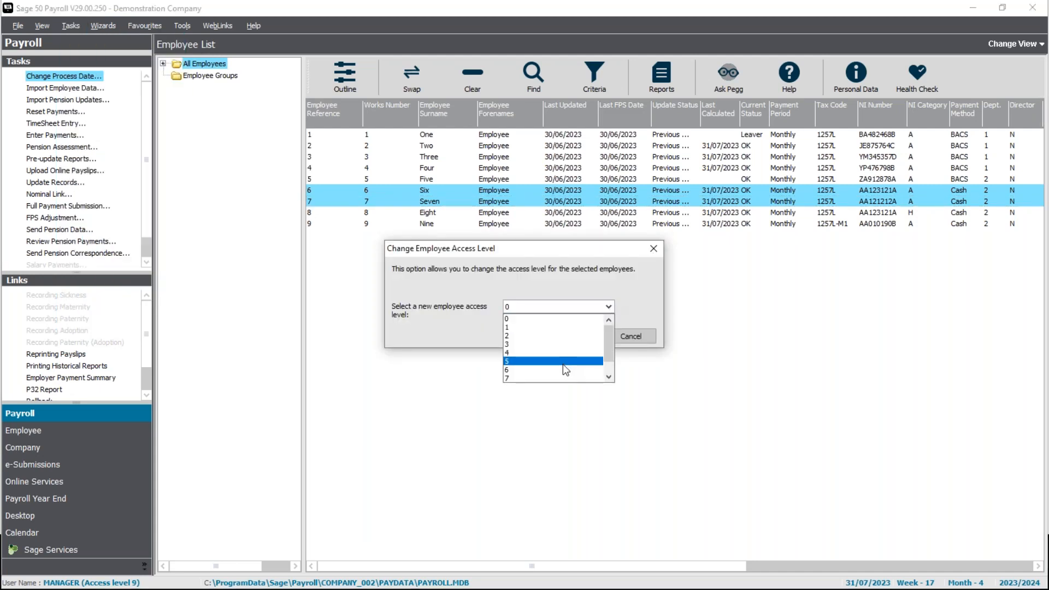
{"action": "left_click", "coordinate": [609, 377]}
{"action": "left_click", "coordinate": [609, 377]}
{"action": "left_click", "coordinate": [544, 371]}
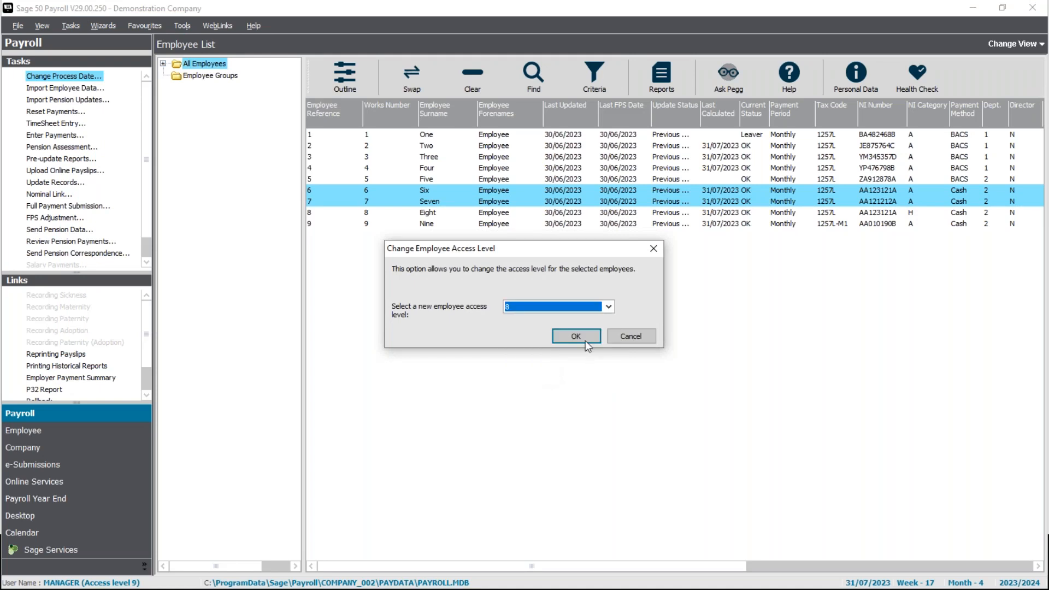
{"action": "left_click", "coordinate": [585, 340]}
{"action": "left_click", "coordinate": [585, 343]}
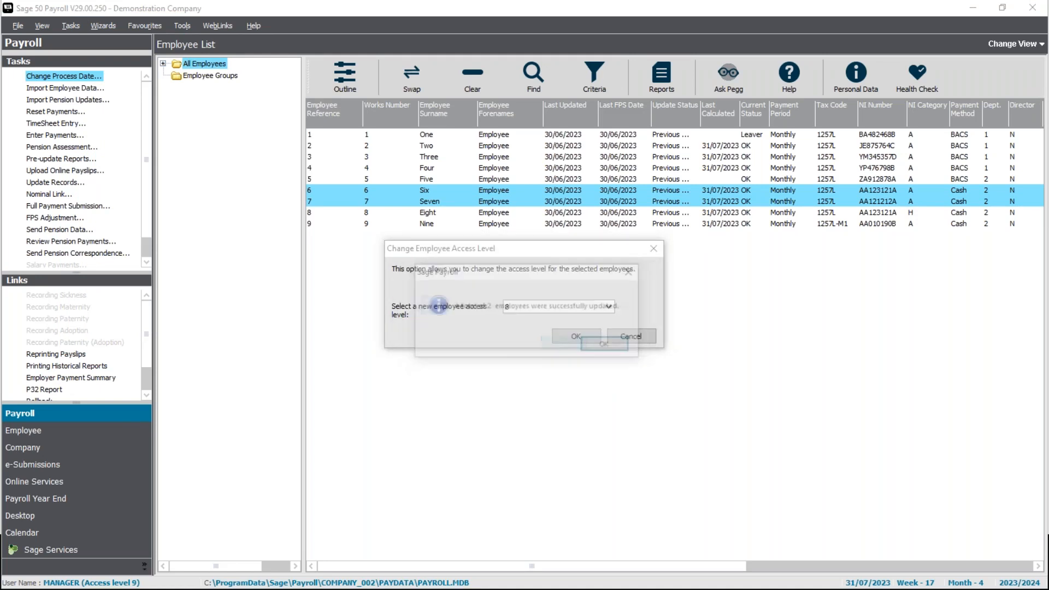
{"action": "left_click", "coordinate": [605, 345]}
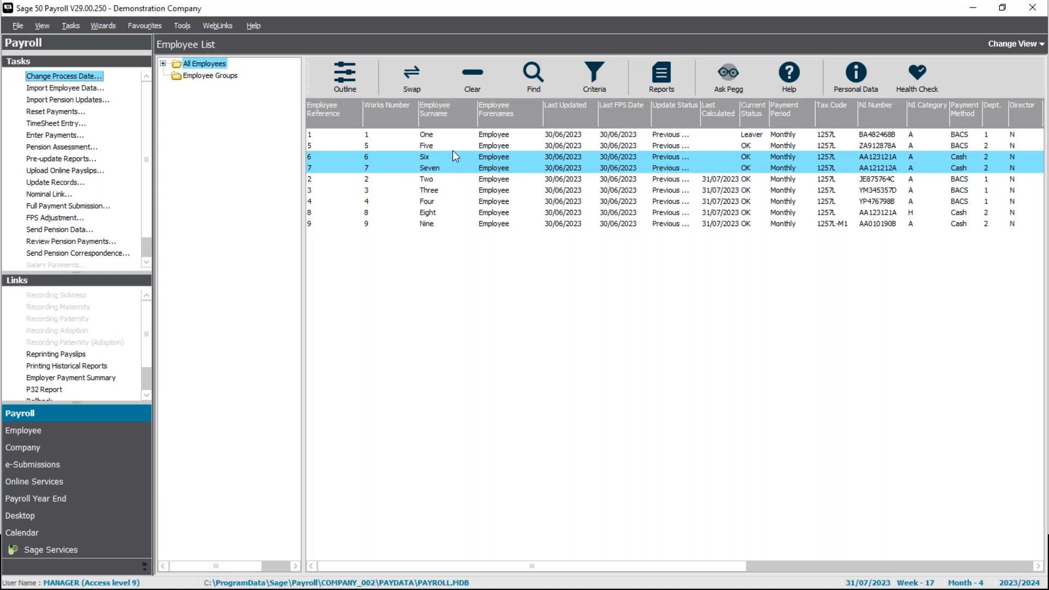
In Access Rights, set the Demo user's access level to 8, allow access to all program areas, and save
{"action": "left_click", "coordinate": [18, 25]}
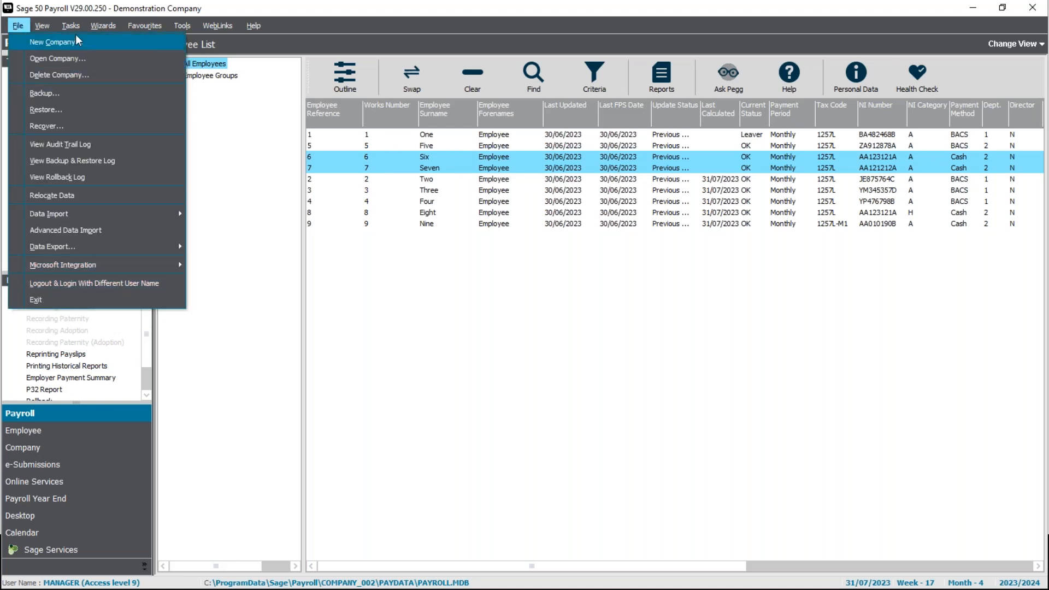
{"action": "mouse_move", "coordinate": [71, 27]}
{"action": "mouse_move", "coordinate": [139, 277]}
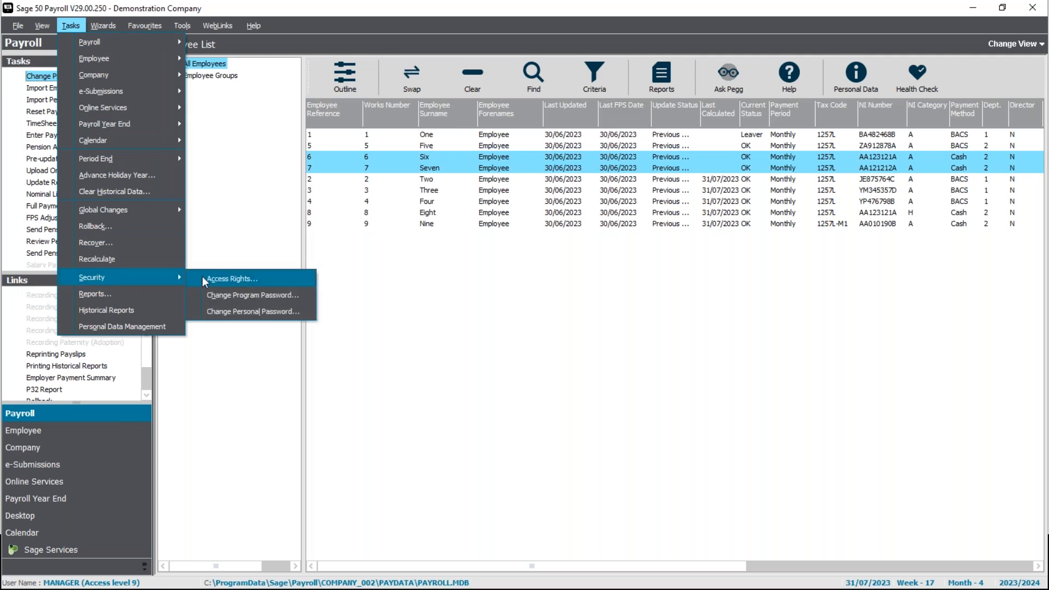
{"action": "left_click", "coordinate": [226, 278]}
{"action": "left_click", "coordinate": [337, 242]}
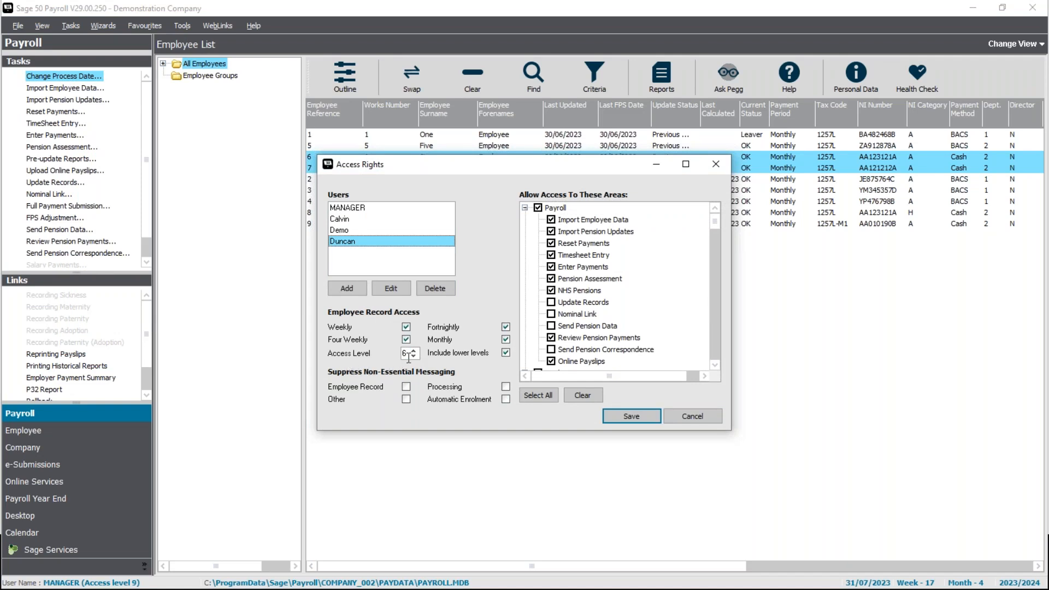
{"action": "left_click", "coordinate": [356, 232]}
{"action": "left_click", "coordinate": [410, 356]}
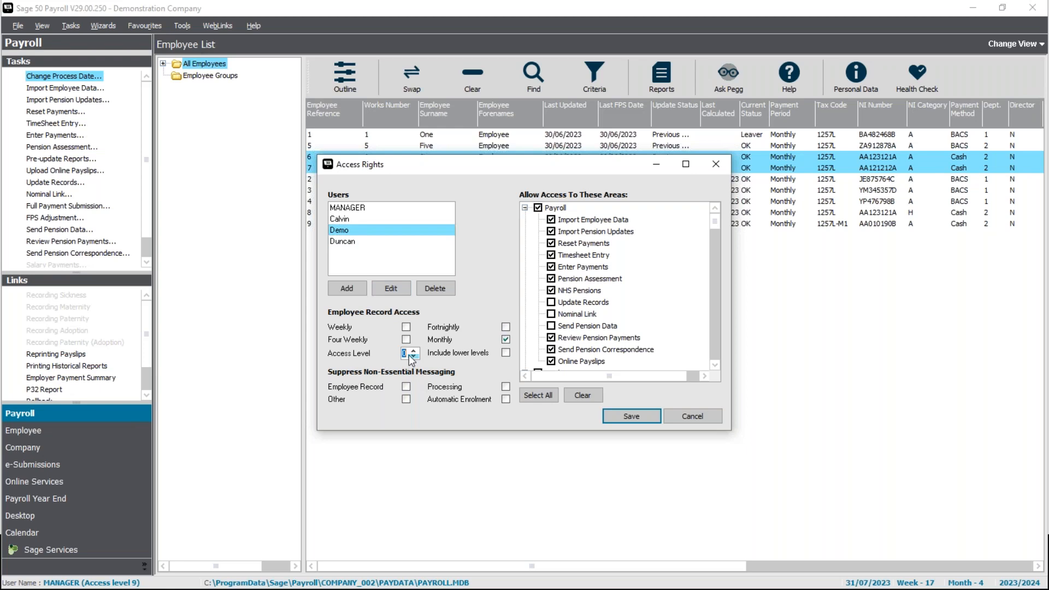
{"action": "type", "text": "8"}
{"action": "left_click", "coordinate": [547, 396]}
{"action": "left_click", "coordinate": [622, 417]}
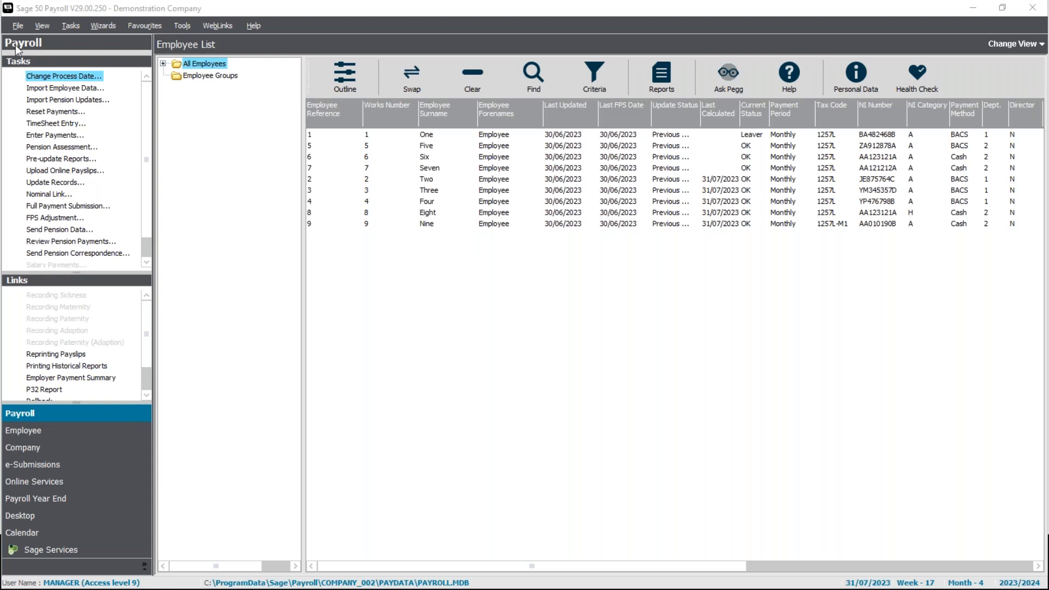
Log out of the Manager account, log in as the level 6 restricted user with the account password, and dismiss the warning
{"action": "left_click", "coordinate": [20, 27]}
{"action": "left_click", "coordinate": [89, 284]}
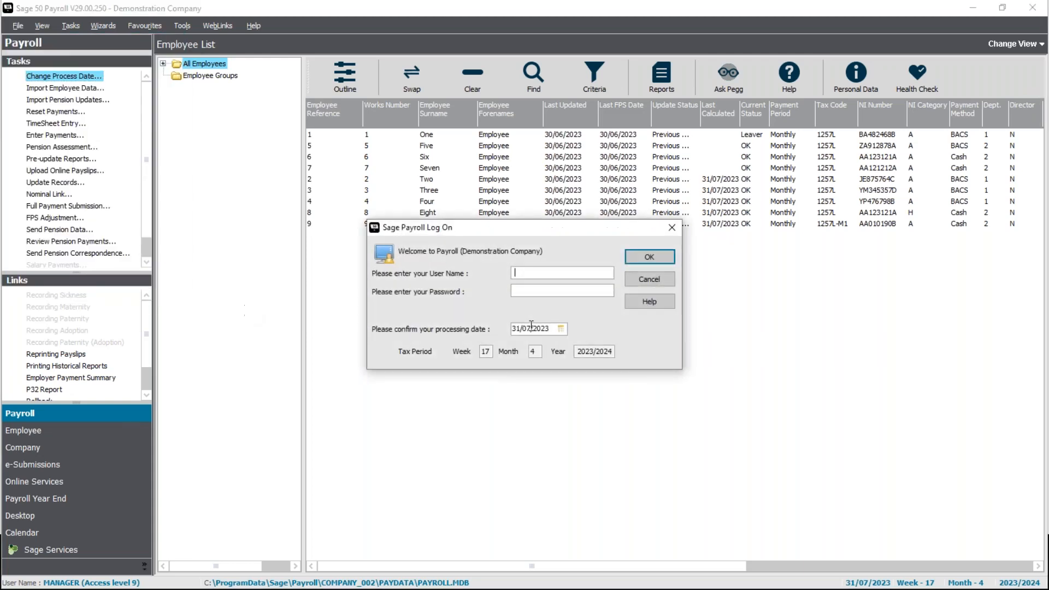
{"action": "type", "text": "Duncan`"}
{"action": "type", "text": "******"}
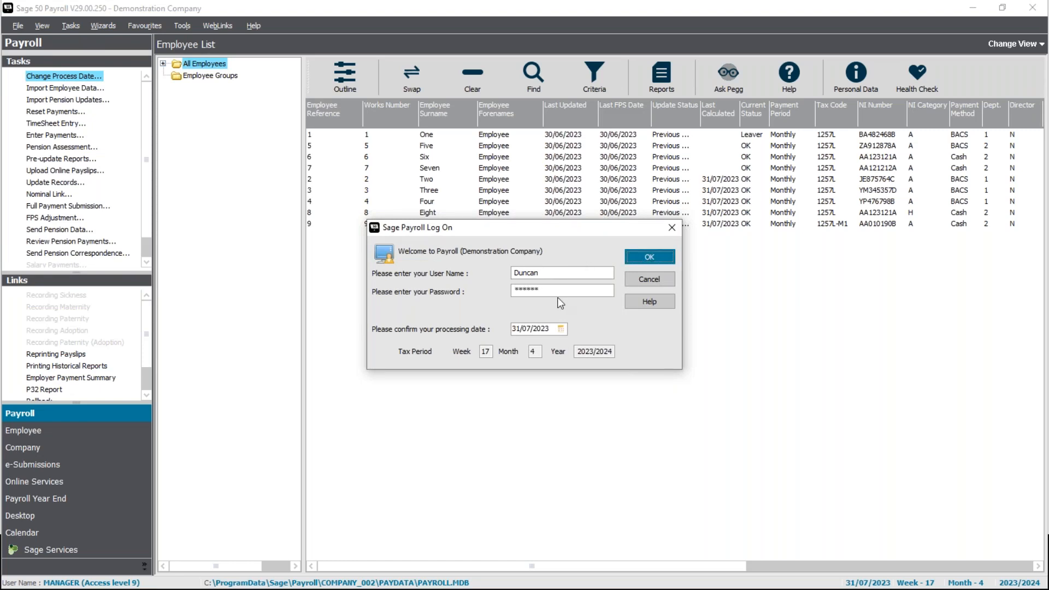
{"action": "key", "text": "Return"}
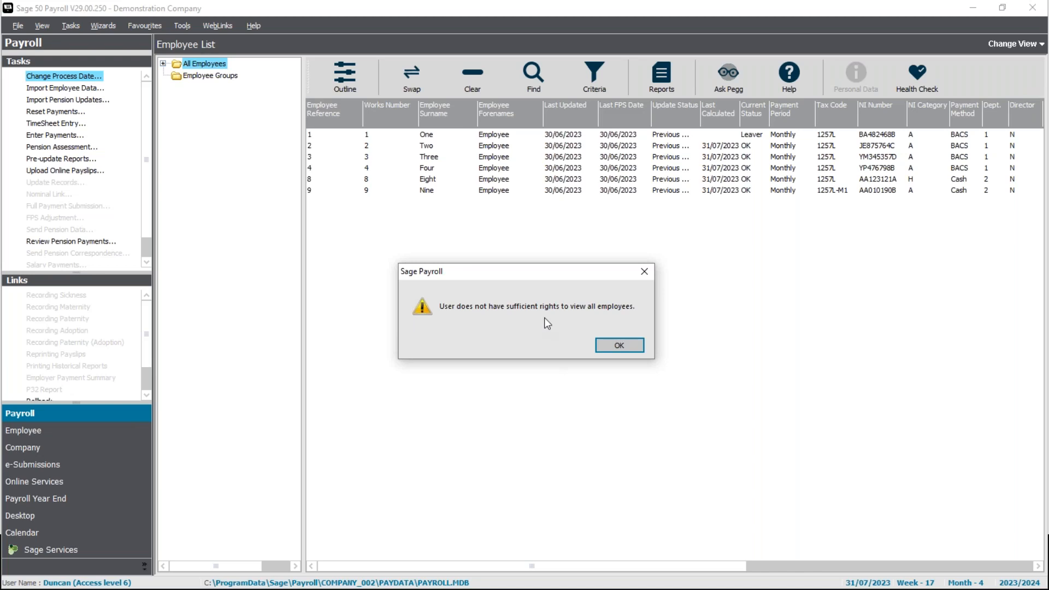
{"action": "left_click", "coordinate": [623, 344]}
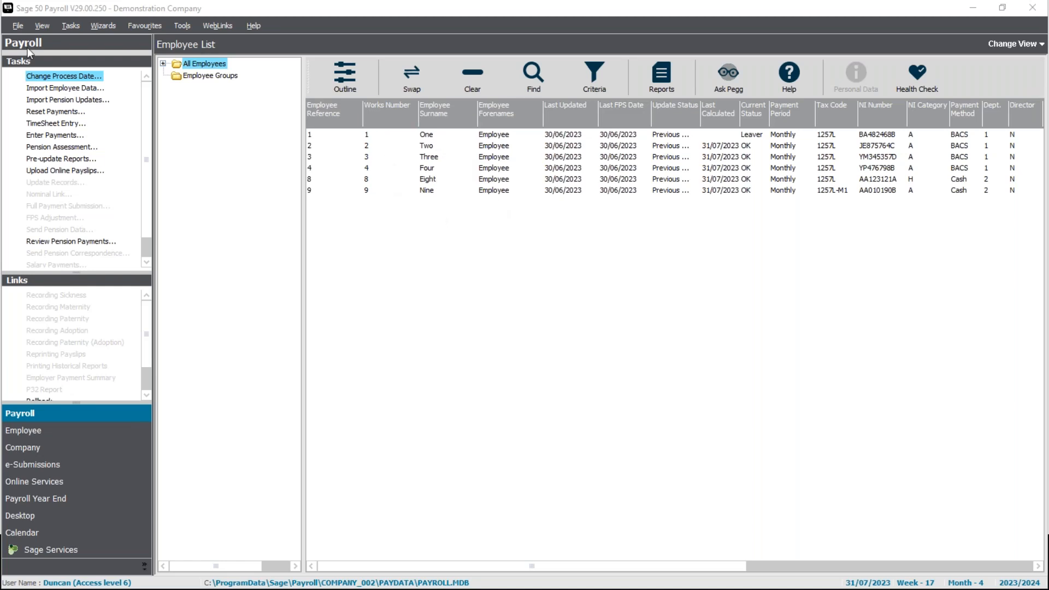
Switch the logon to the Demo user with the account password, and dismiss the warning to view the accessible employees
{"action": "left_click", "coordinate": [18, 26]}
{"action": "left_click", "coordinate": [71, 282]}
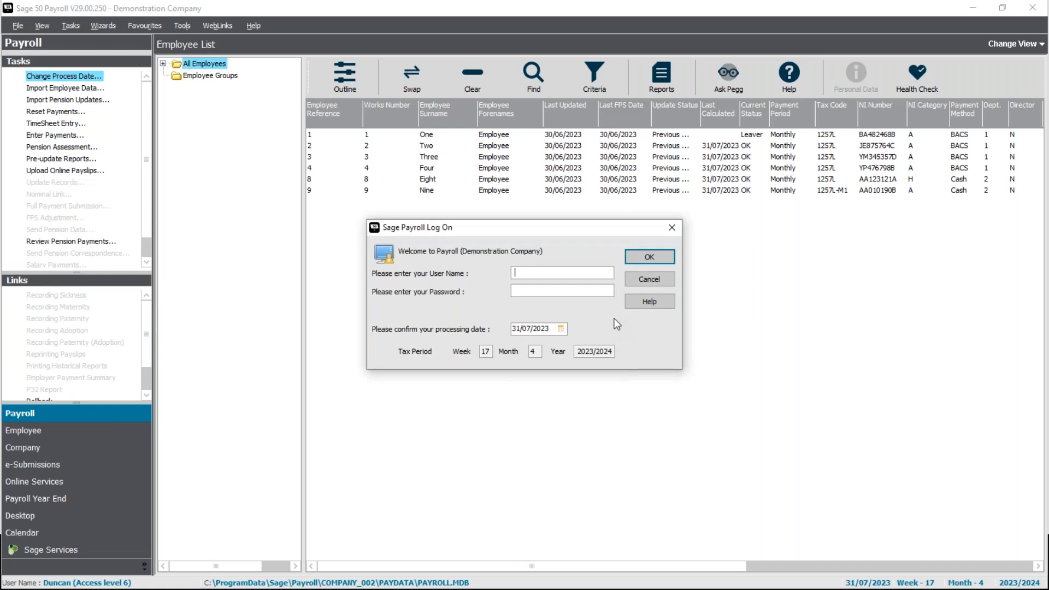
{"action": "type", "text": "Demo"}
{"action": "type", "text": "*"}
{"action": "key", "text": "Return"}
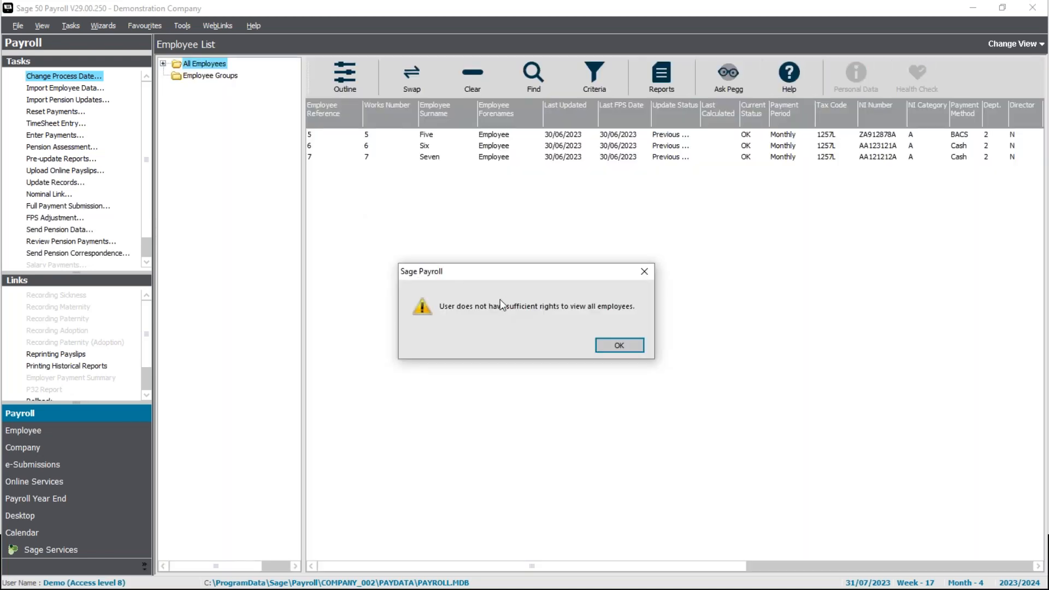
{"action": "left_click", "coordinate": [615, 346]}
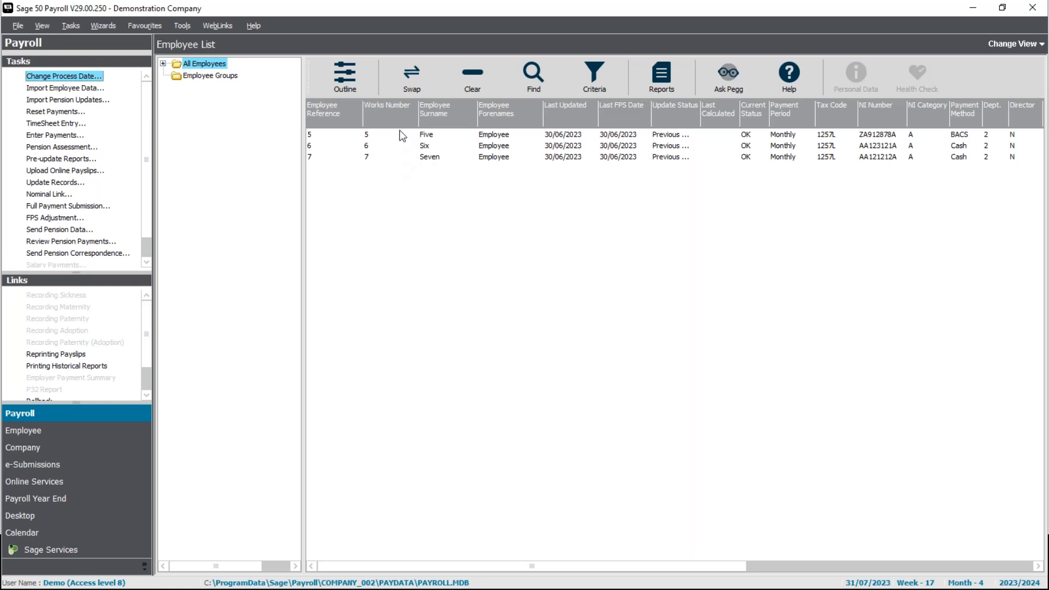
Log out of the Demo account
{"action": "left_click", "coordinate": [25, 26]}
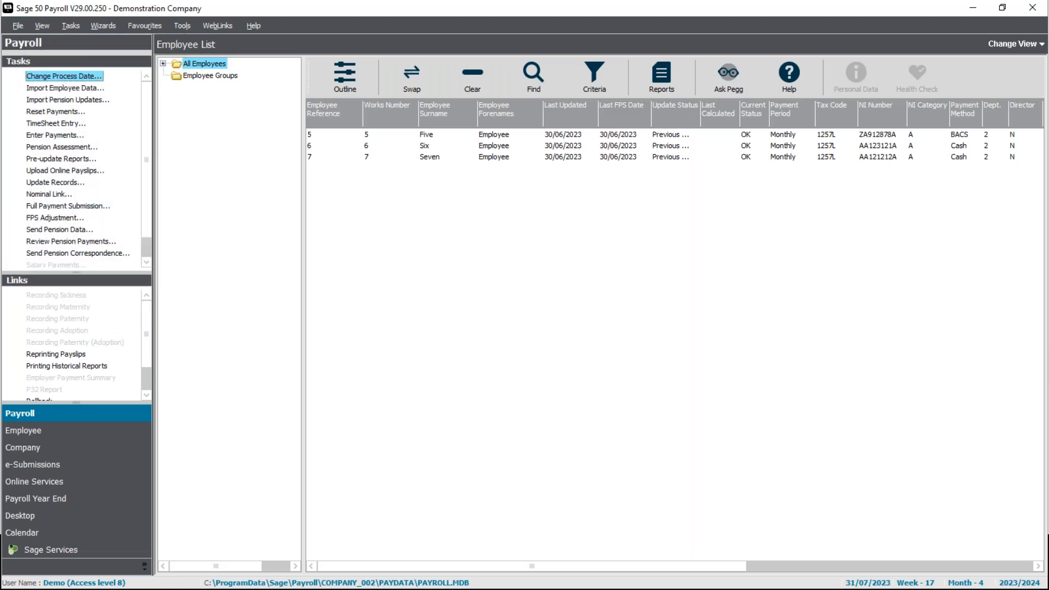